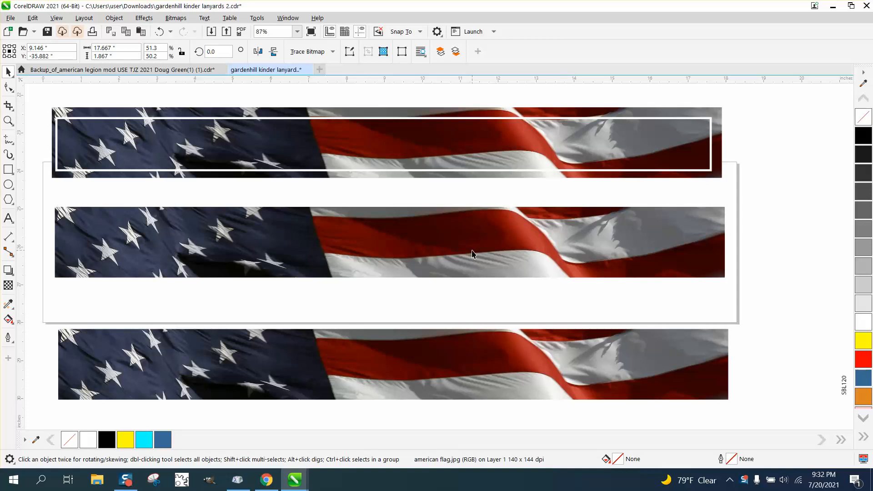
Step: Apply a vertical fountain transparency to the middle flag strip and reposition its start and end nodes
left_click(454, 256)
left_click(9, 286)
left_click_drag(382, 248, 383, 282)
left_click_drag(383, 247, 380, 204)
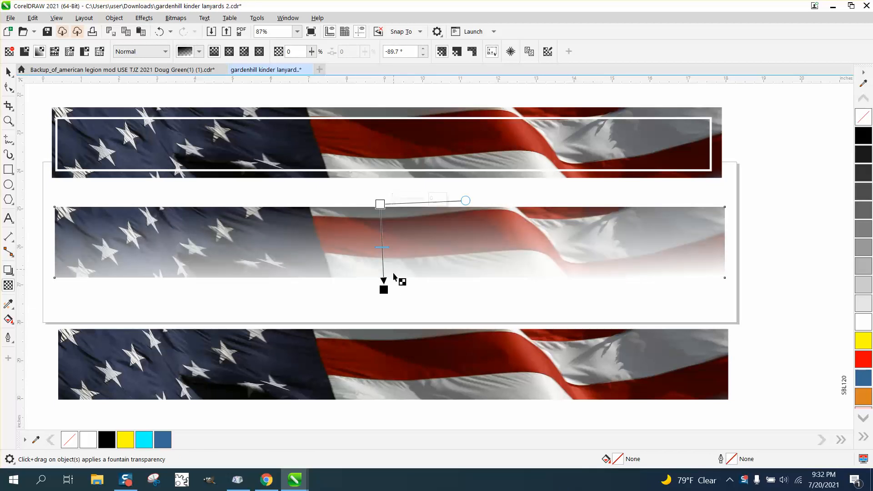
left_click_drag(384, 290, 380, 159)
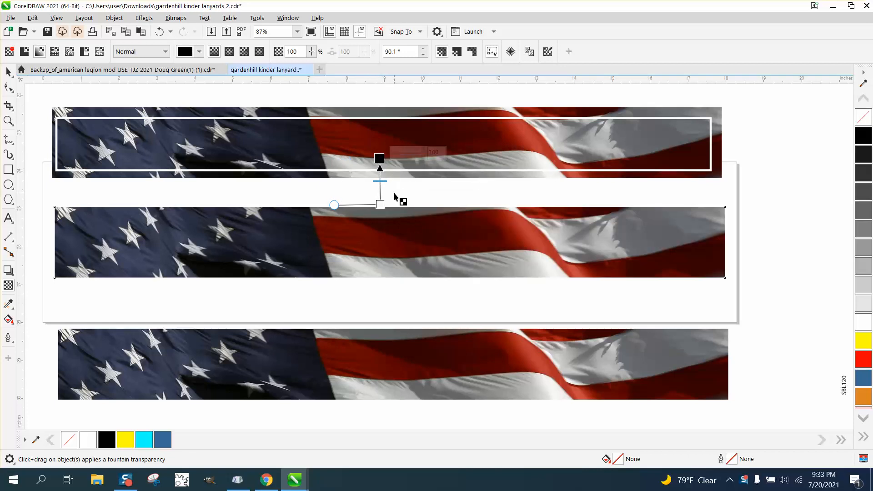
left_click(8, 72)
left_click(413, 186)
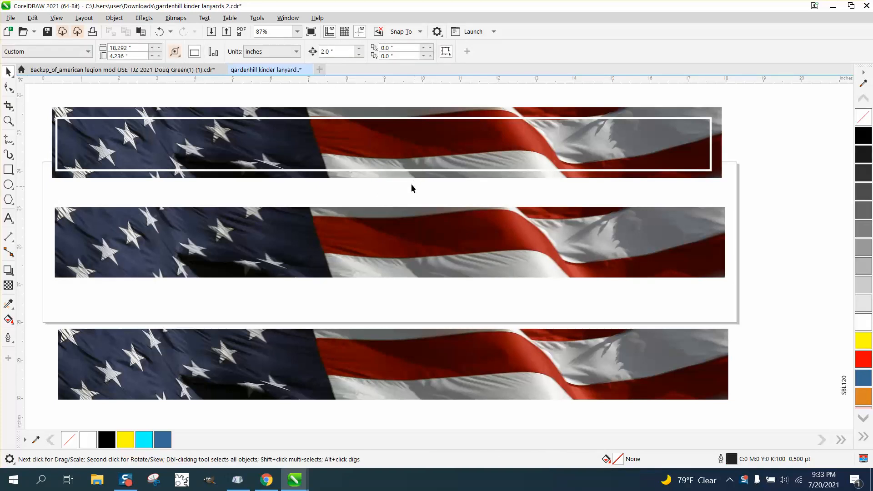
Step: Apply a white rectangular Vignette to the middle flag strip with offset 128 and fade 60
left_click(373, 222)
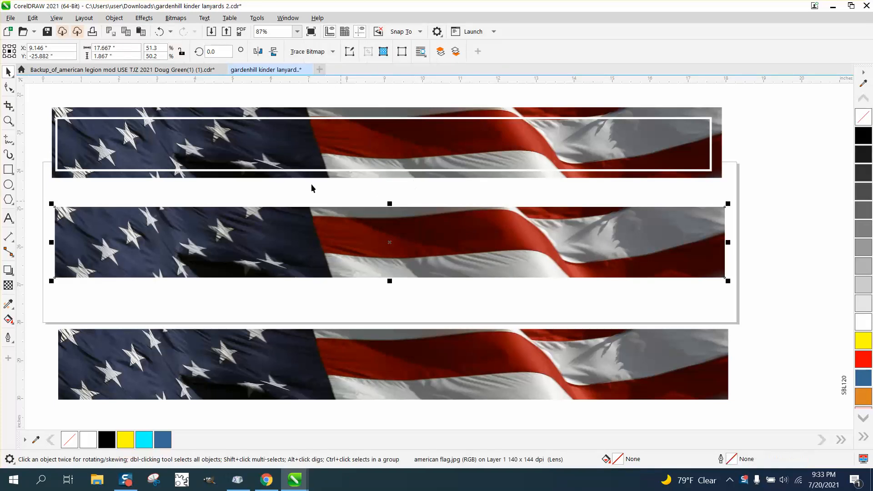
left_click(144, 18)
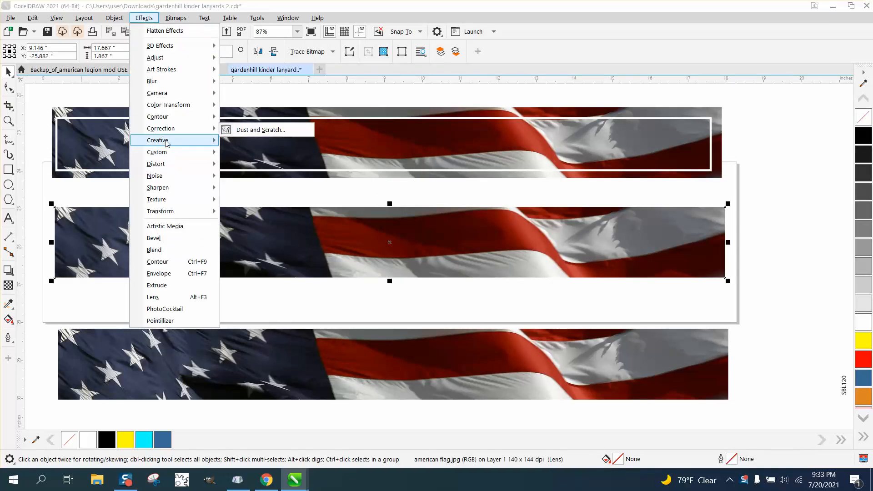
mouse_move(166, 144)
left_click(255, 248)
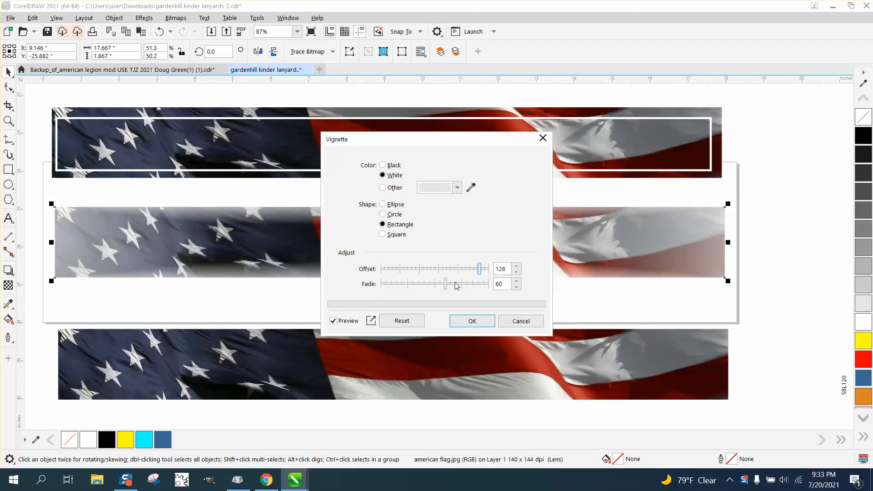
left_click(472, 321)
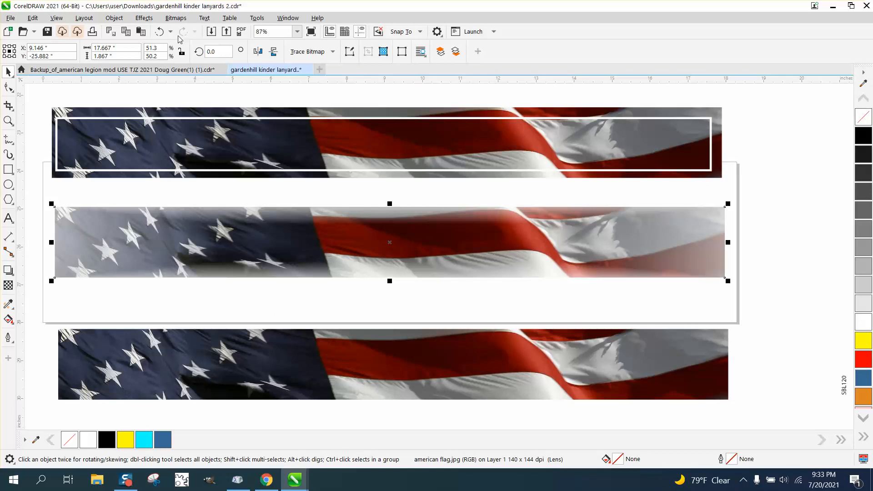
Step: Apply a second white rectangular Vignette to the middle flag strip with offset 115 and fade 44
left_click(145, 18)
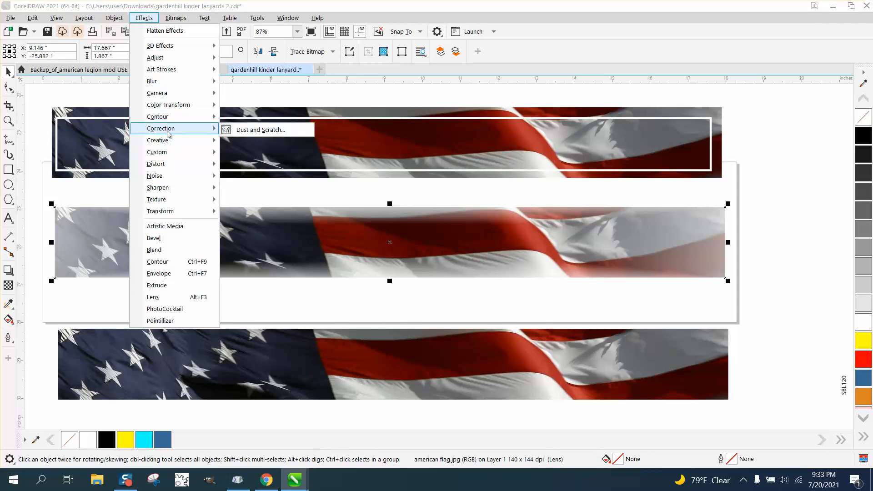
mouse_move(170, 141)
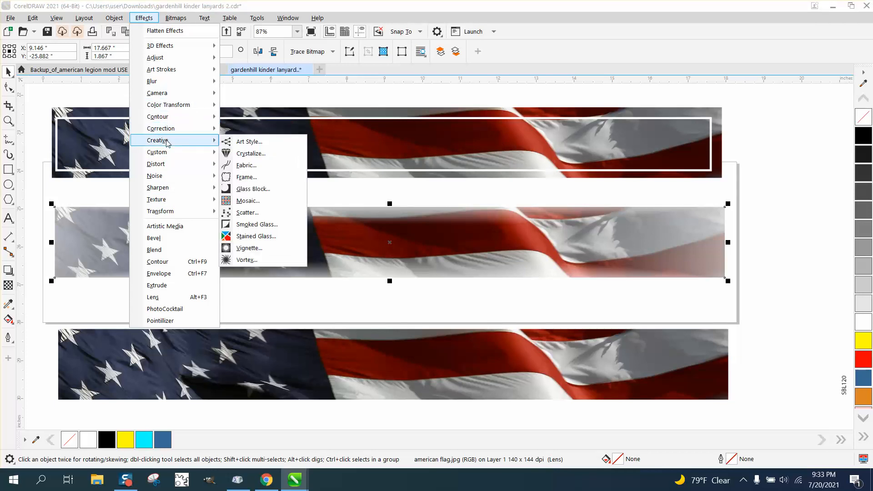
left_click(258, 249)
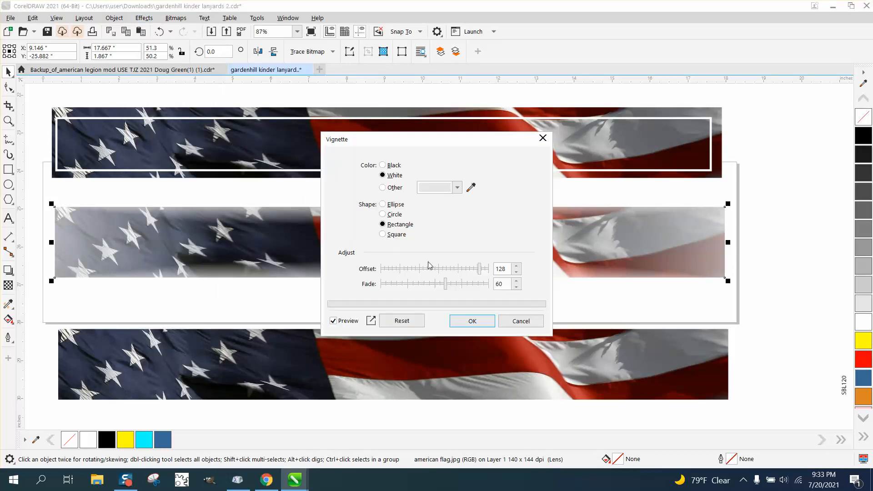
left_click_drag(477, 146, 646, 147)
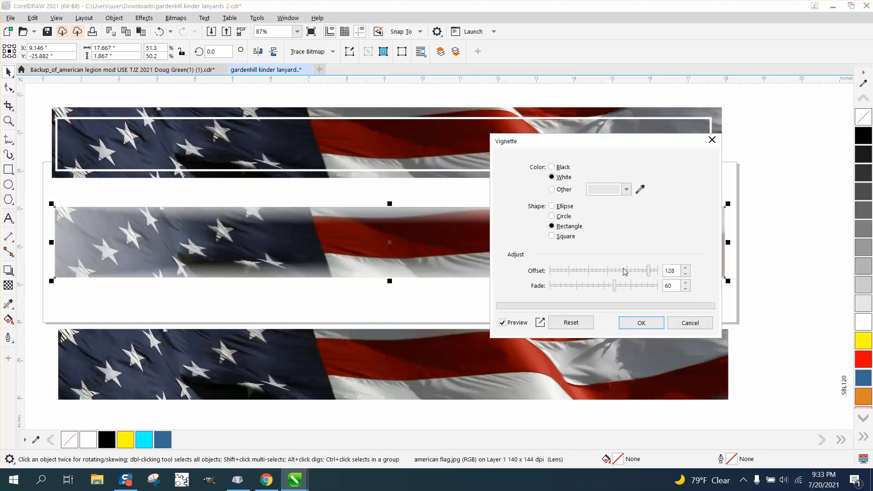
mouse_move(614, 292)
left_mouse_down()
mouse_move(639, 292)
mouse_move(599, 291)
left_mouse_up()
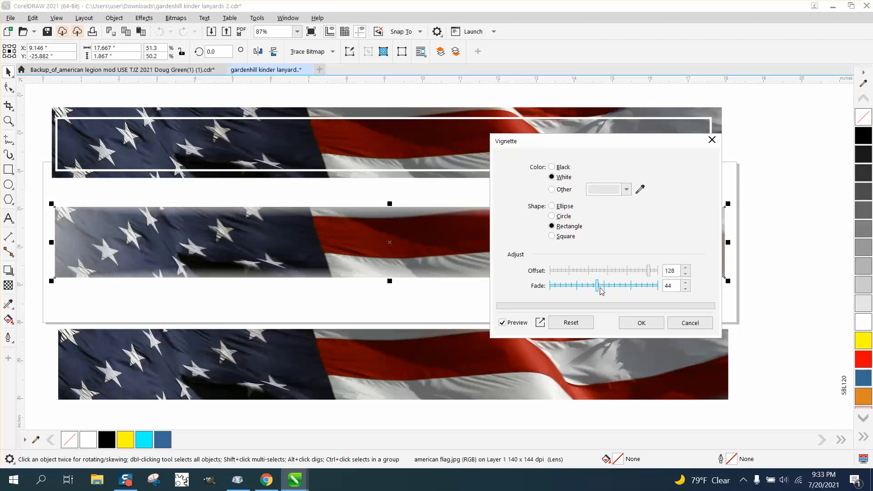
mouse_move(648, 274)
left_mouse_down()
mouse_move(617, 274)
mouse_move(659, 273)
mouse_move(641, 275)
left_mouse_up()
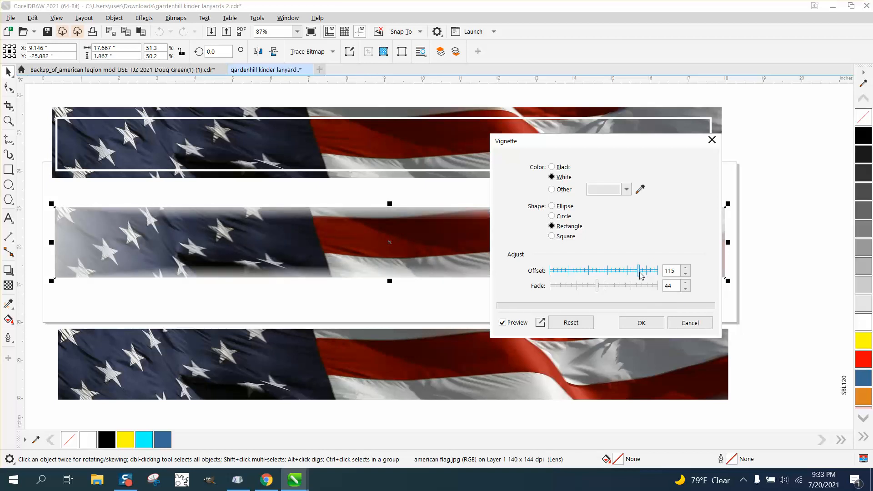
left_click(641, 321)
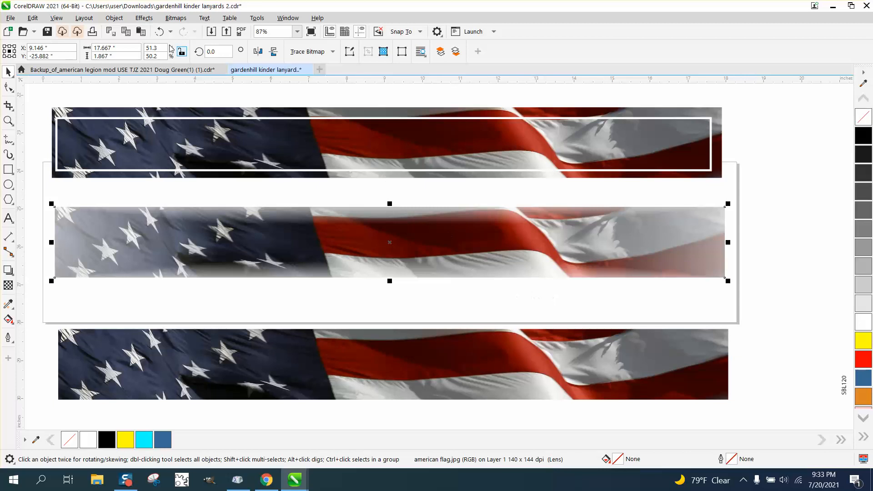
Step: Undo the vignette and transparency changes made to the middle flag strip
left_click(159, 32)
left_click(160, 32)
left_click(159, 32)
left_click(160, 32)
left_click(160, 32)
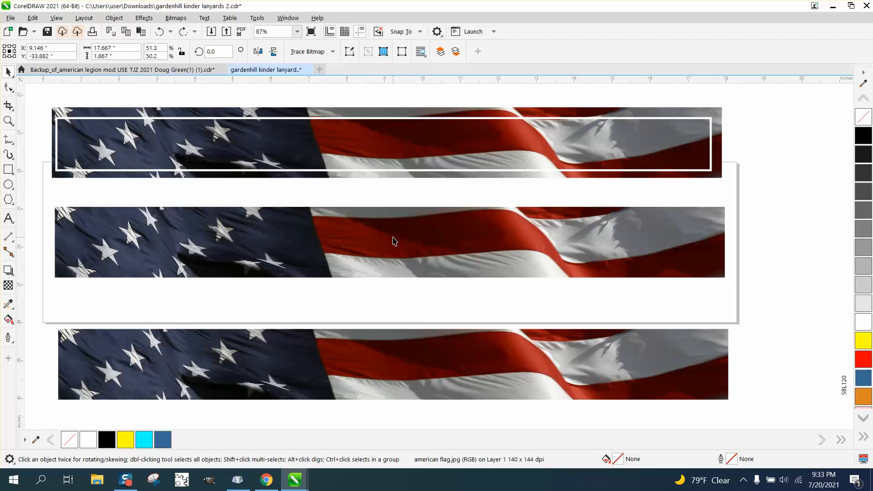
Step: Move the white rectangle outline from the uppermost flag strip and center it on the flag strip below
left_click(390, 169)
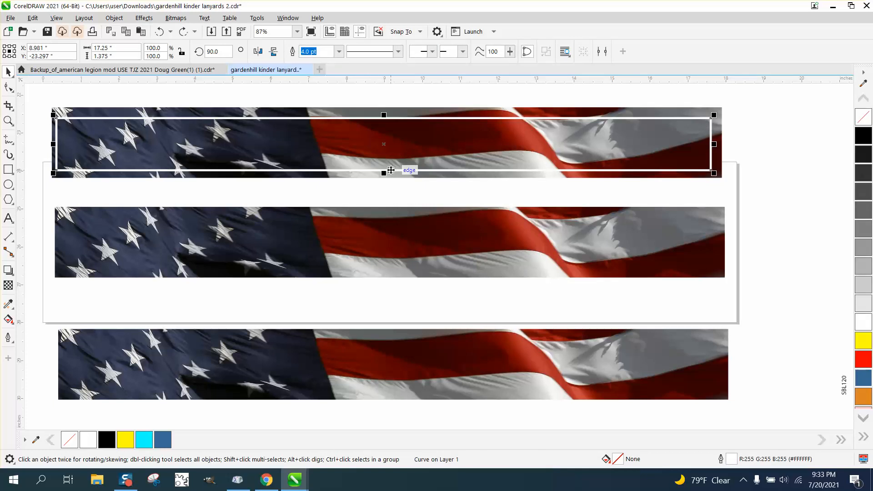
key("ctrl+shift+z")
scroll(224, 241, "down", 2)
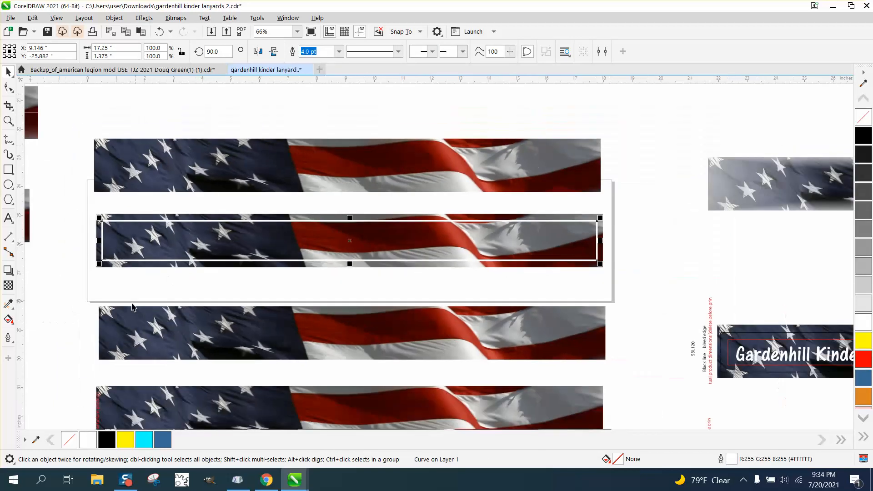
Step: Delete the flag strips and lettering below the page, the team-name text on the neighbouring lanyards, and the team-name text above the page
scroll(132, 308, "down", 2)
left_click_drag(86, 304, 465, 424)
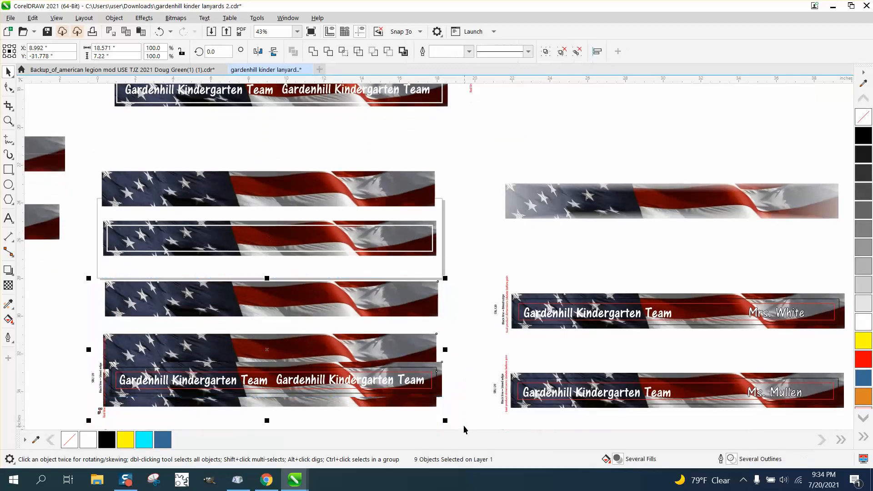
key("Delete")
left_click_drag(486, 274, 743, 414)
key("Delete")
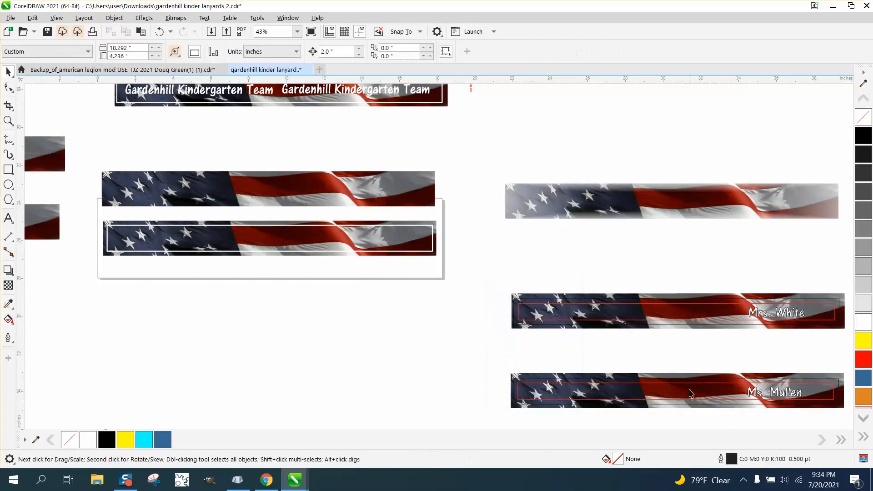
left_click(212, 88)
key("Delete")
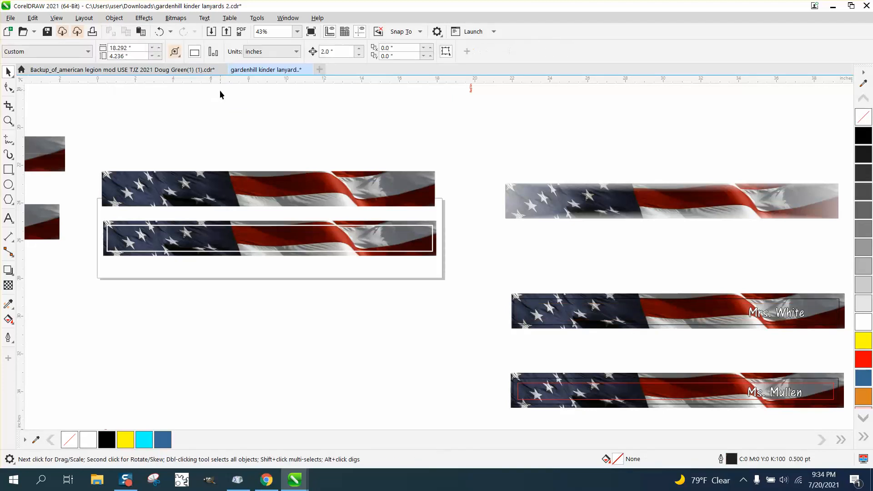
Step: Duplicate the flag strip together with its white rectangle, placing the copy 2 inches directly below
left_click(8, 120)
left_click_drag(78, 203, 488, 292)
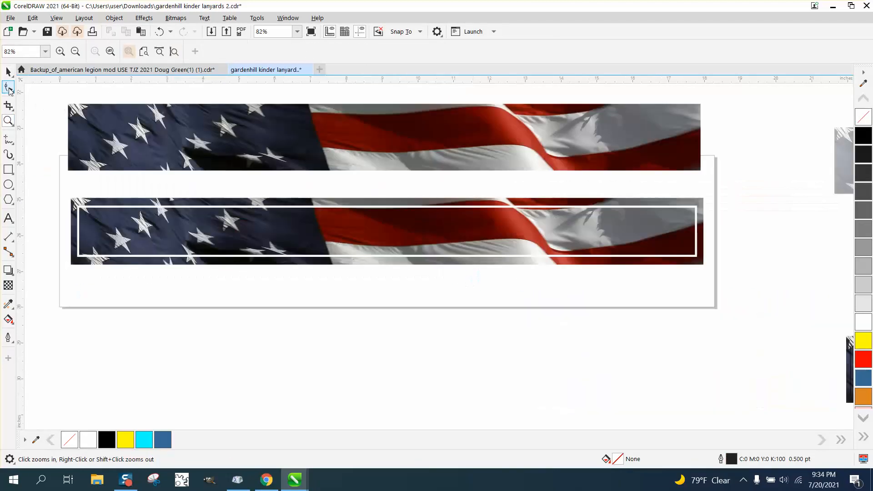
left_click(8, 71)
left_click_drag(336, 268, 720, 280)
key("ctrl+d")
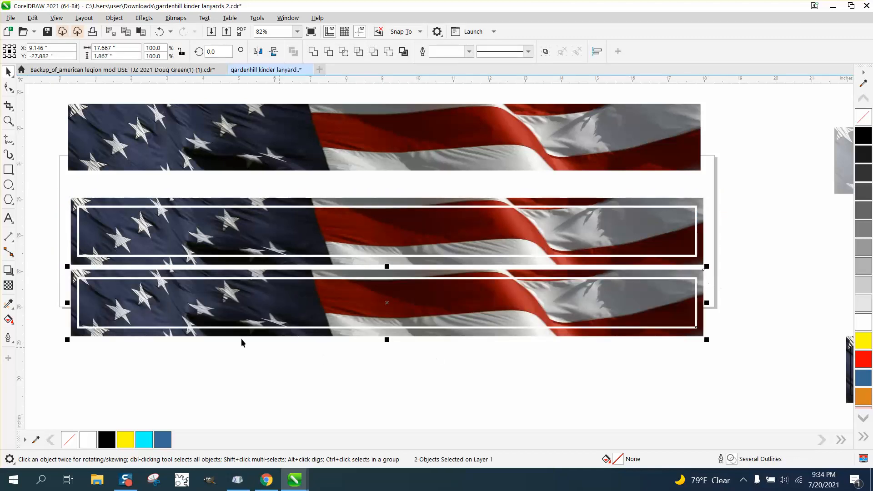
Step: Intersect the copied flag strip with its white rectangle and move the resulting piece 2 inches down
left_click_drag(55, 263, 725, 355)
left_click(343, 52)
key("Down")
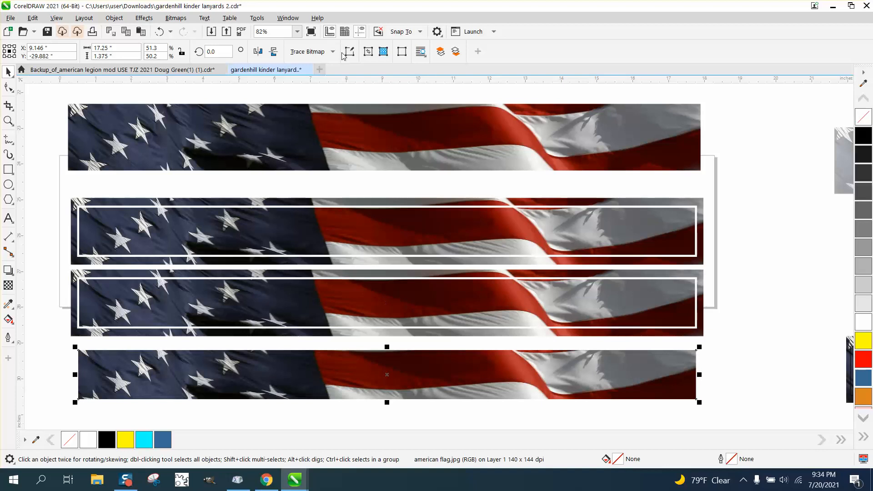
Step: Try Front Minus Back on the original framed flag strip and its white rectangle
left_click_drag(54, 191, 718, 269)
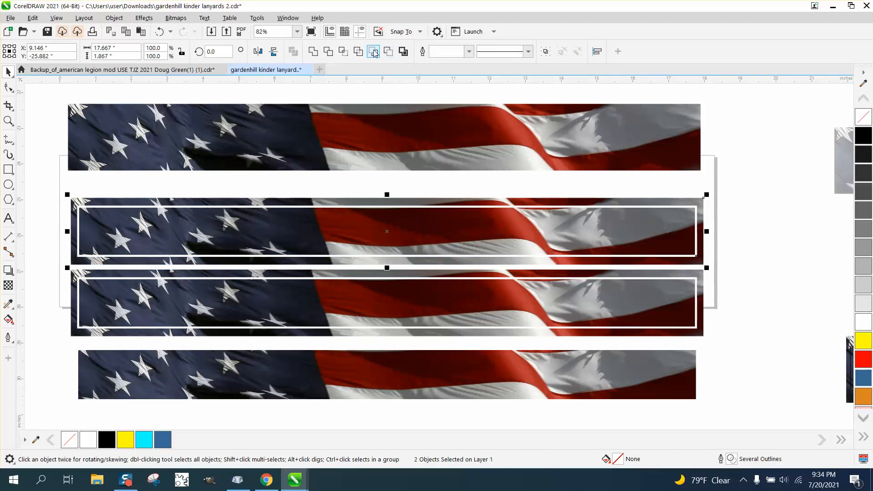
left_click(374, 52)
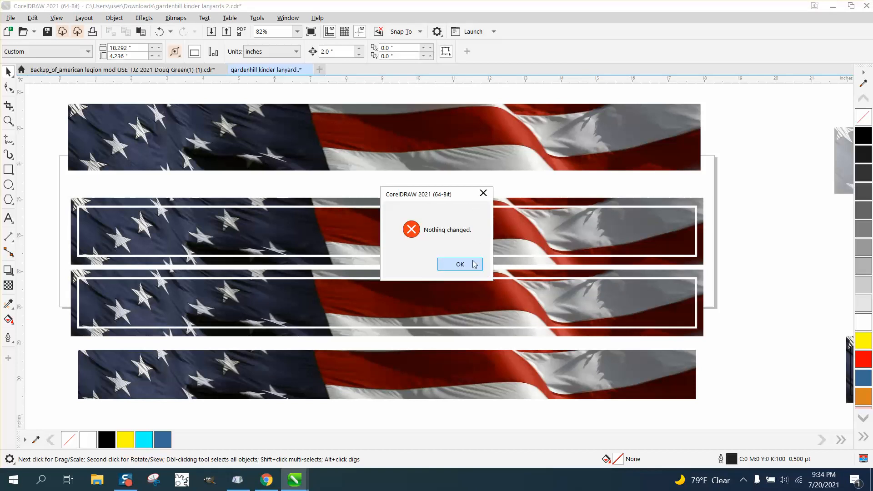
left_click(474, 264)
Step: Cut the white rectangle out of the original flag strip with Back Minus Front and move the hollow border 6 inches down
left_click_drag(50, 185, 733, 279)
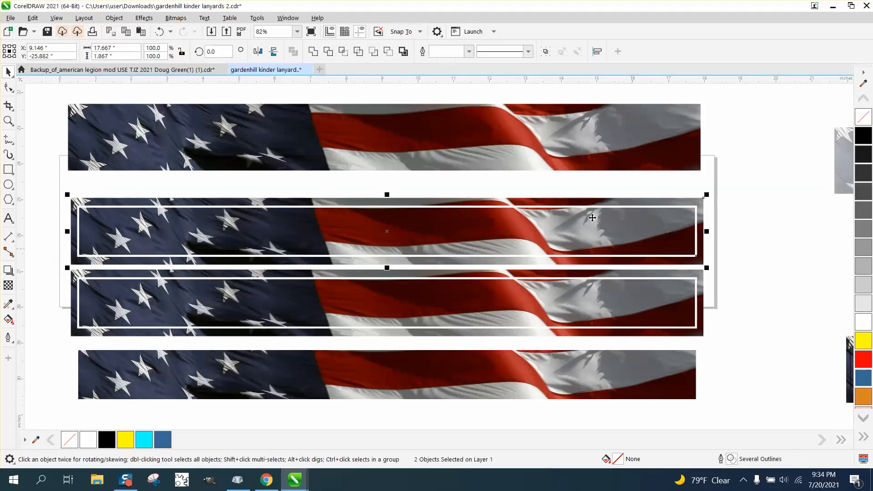
left_click(388, 52)
scroll(351, 116, "down", 1)
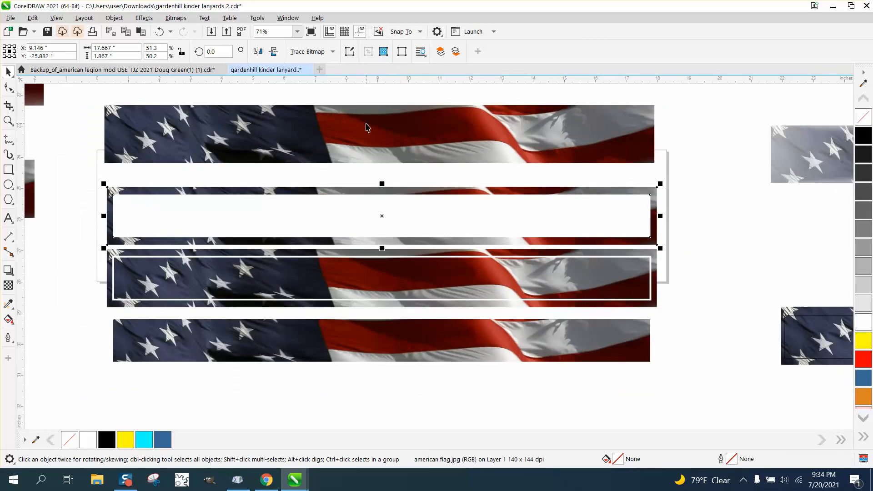
key("Down")
key("Down")
key("Down")
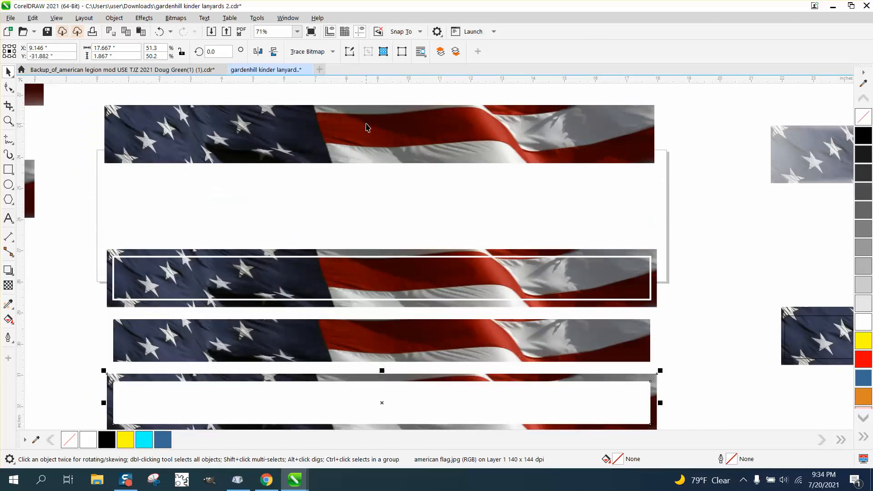
Step: Apply a vertical fountain transparency to the hollow flag border, starting just above its upper edge
left_click(9, 288)
left_click_drag(353, 374, 354, 425)
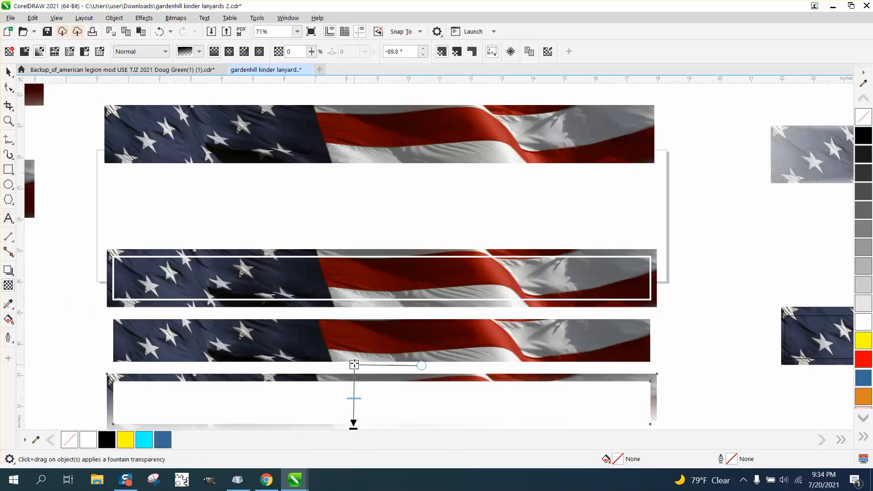
left_click_drag(354, 373, 354, 362)
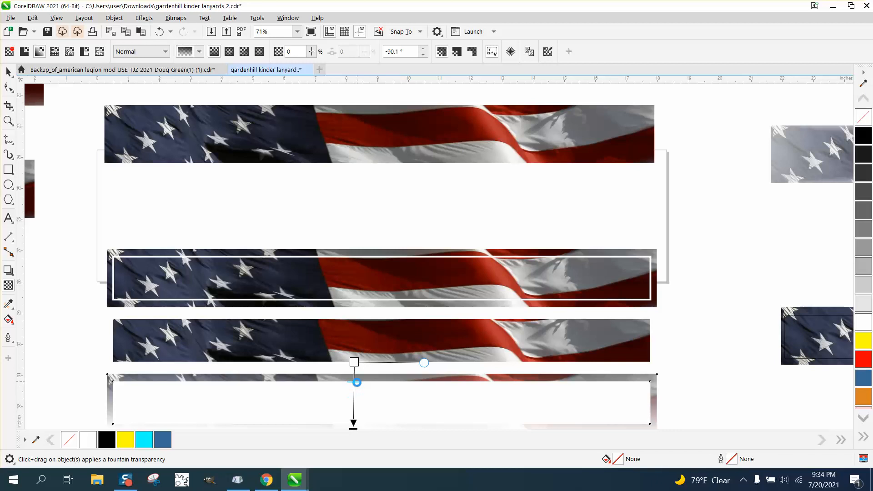
Step: Extend the border's fountain transparency well above and below the strip and set its end node to 73% transparency
scroll(357, 382, "down", 1)
left_click(8, 120)
left_click_drag(256, 342, 515, 420)
left_click(8, 285)
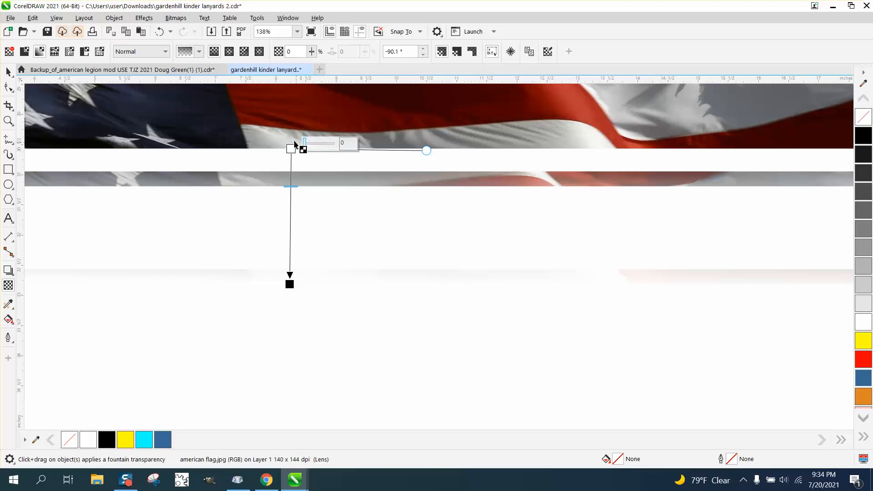
left_click_drag(291, 148, 285, 99)
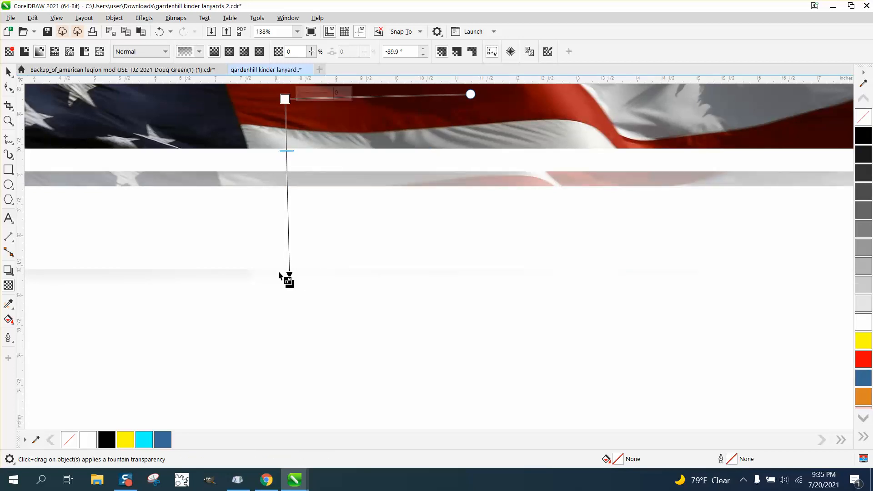
left_click_drag(290, 284, 325, 399)
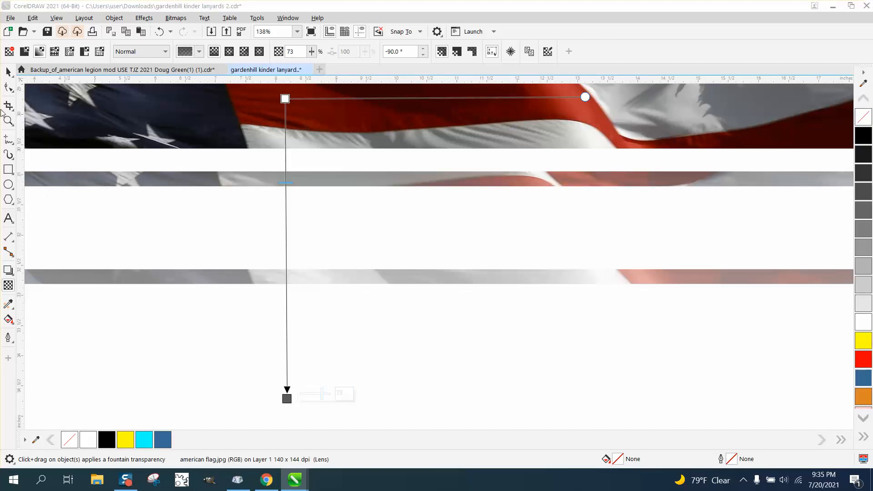
left_click(8, 72)
scroll(324, 372, "down", 3)
scroll(331, 373, "down", 1)
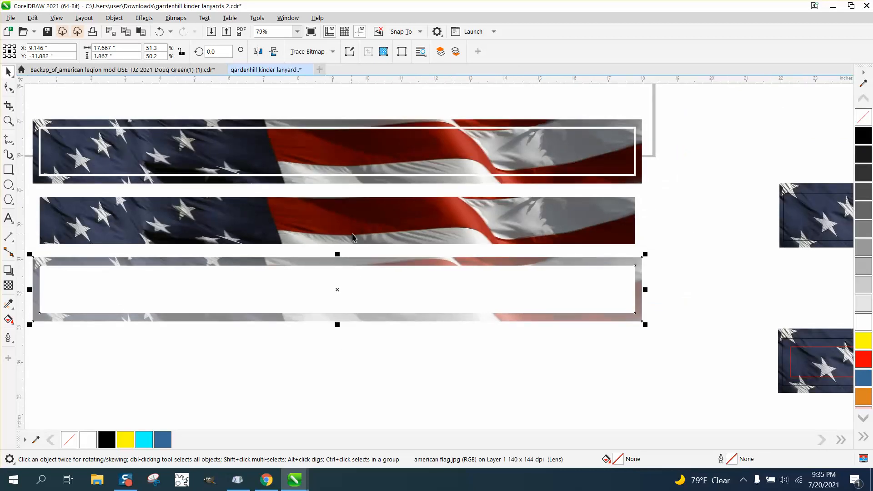
Step: Move the full-strength center strip 2 inches down into the faded border and convert both into one 300 dpi bitmap
left_click(353, 233)
left_click_drag(355, 236, 356, 305)
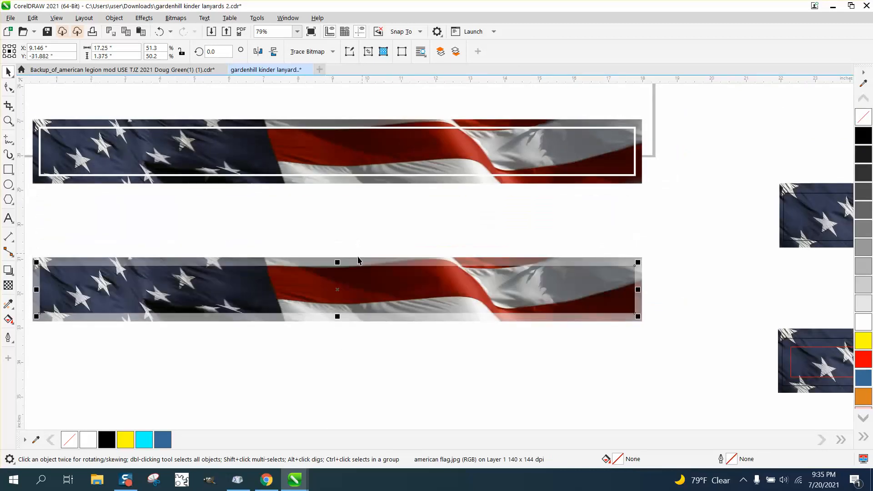
left_click(9, 121)
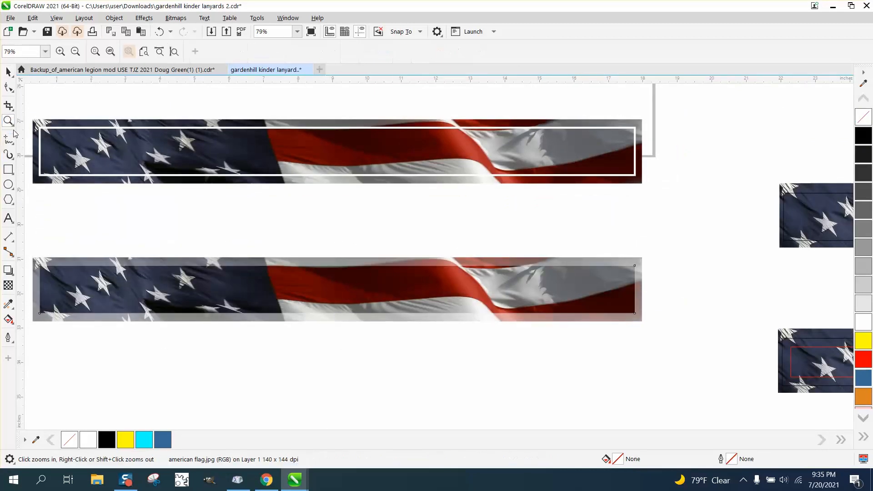
left_click_drag(26, 240, 664, 334)
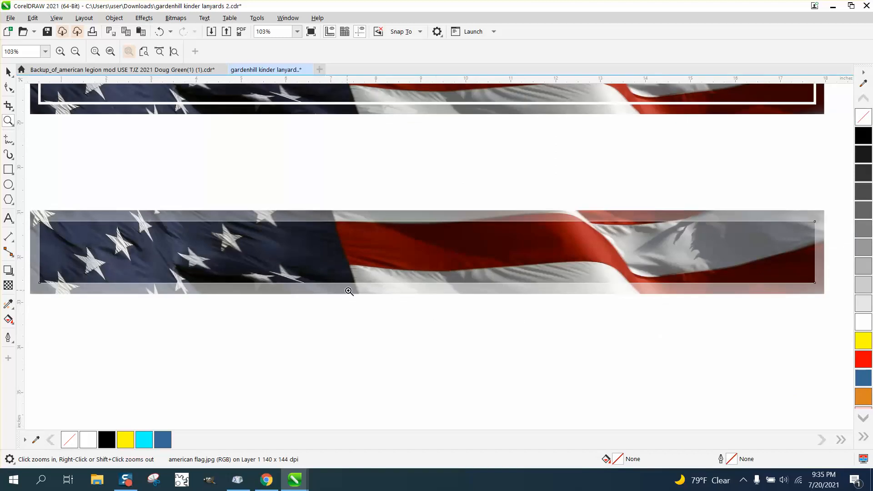
key("space")
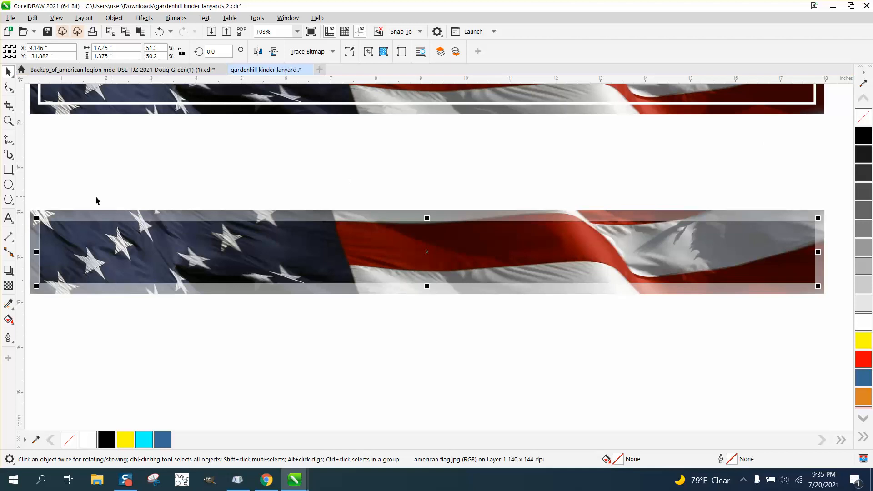
left_click_drag(28, 204, 843, 300)
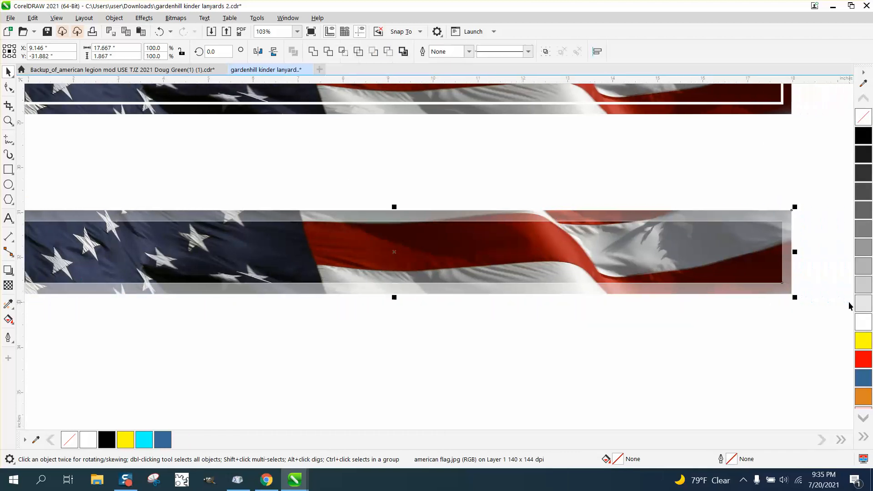
left_click(114, 18)
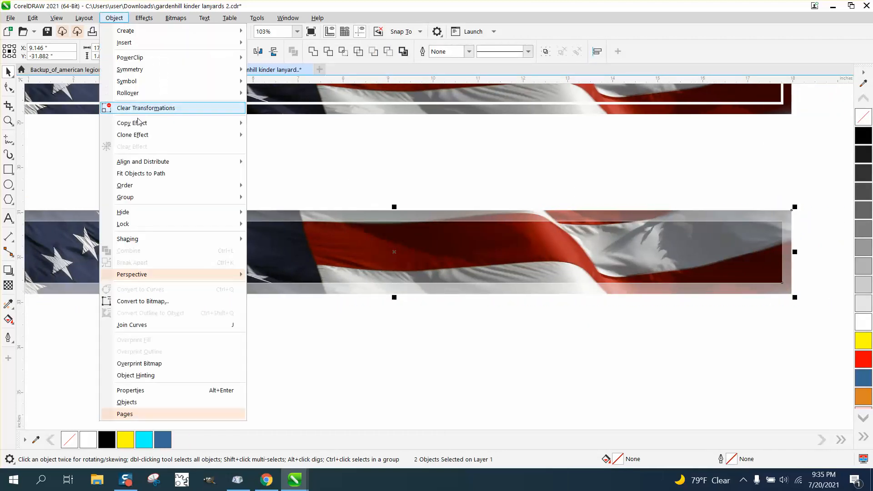
mouse_move(142, 203)
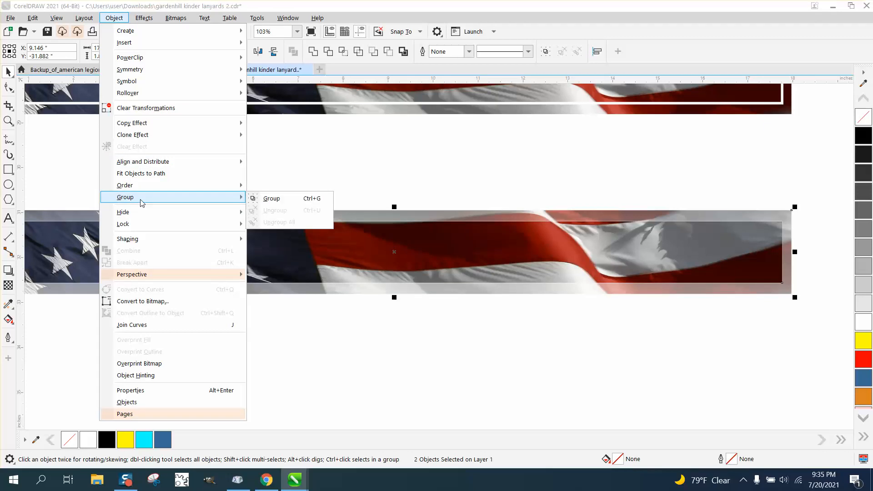
left_click(144, 301)
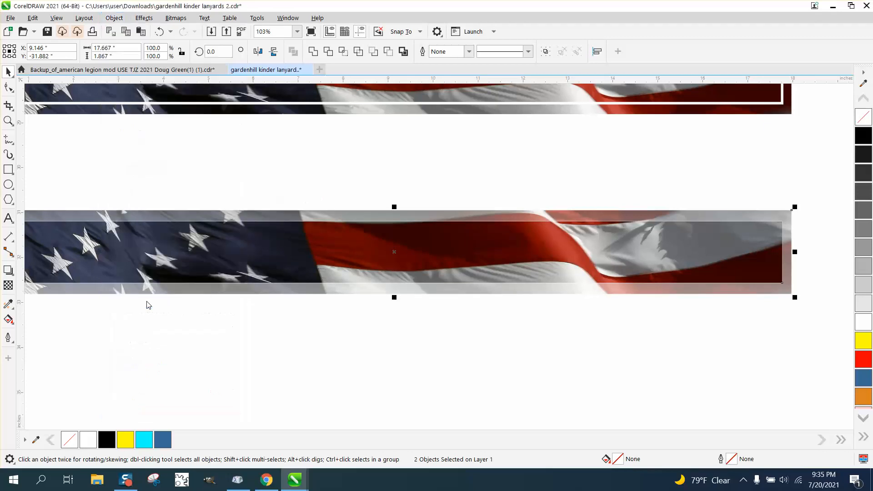
left_click(448, 295)
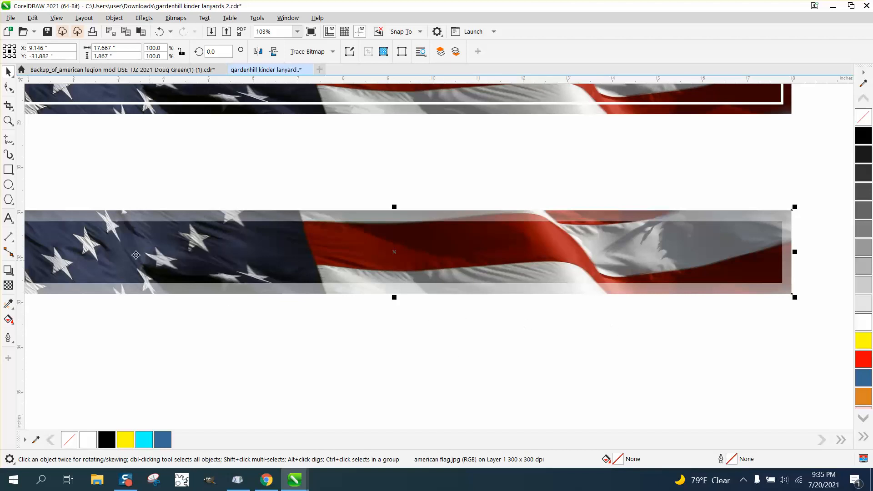
scroll(220, 222, "down", 1)
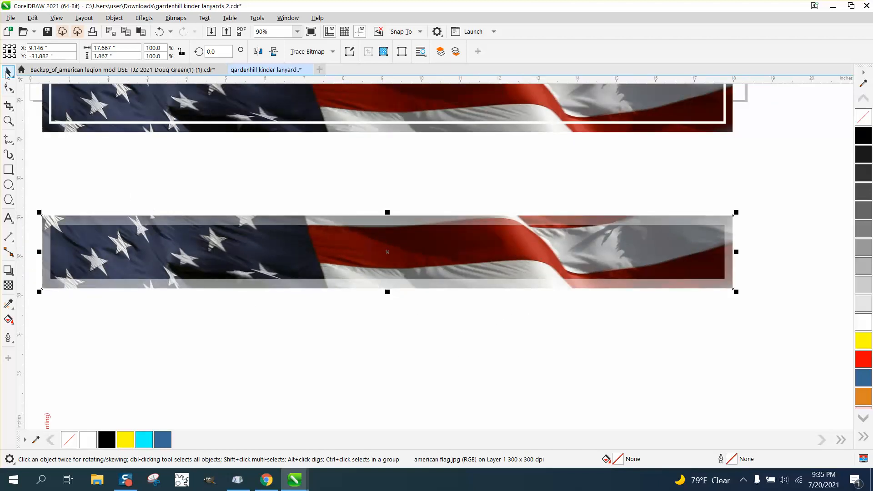
scroll(304, 240, "down", 1)
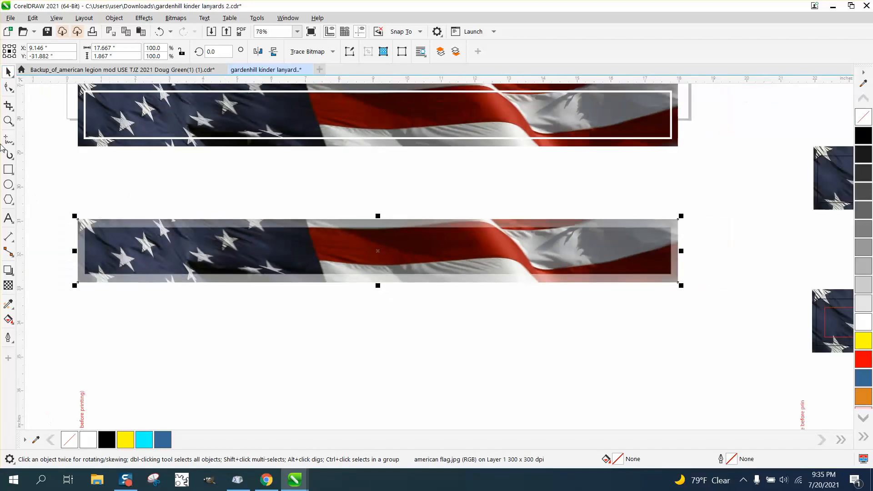
left_click(8, 121)
left_click_drag(54, 203, 799, 287)
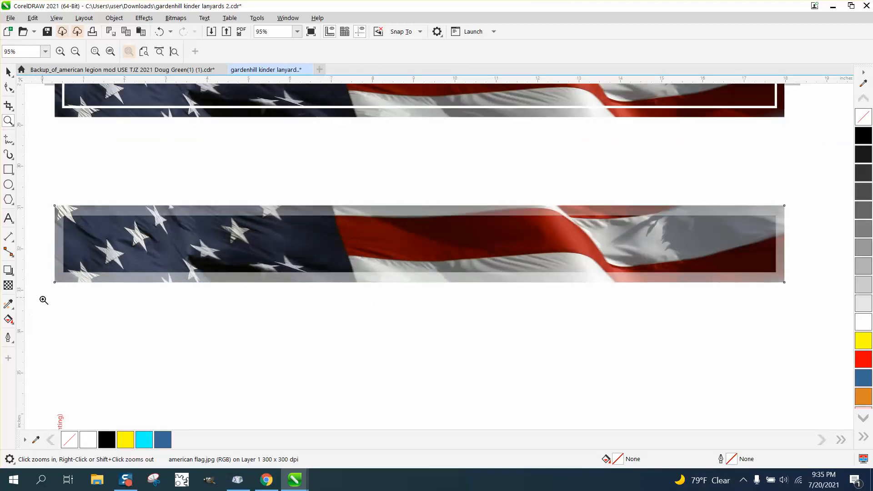
left_click(12, 323)
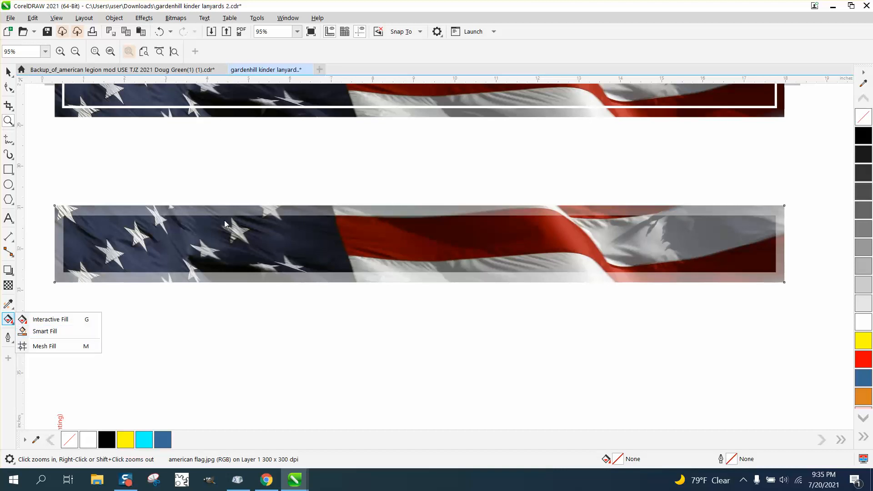
left_click(8, 120)
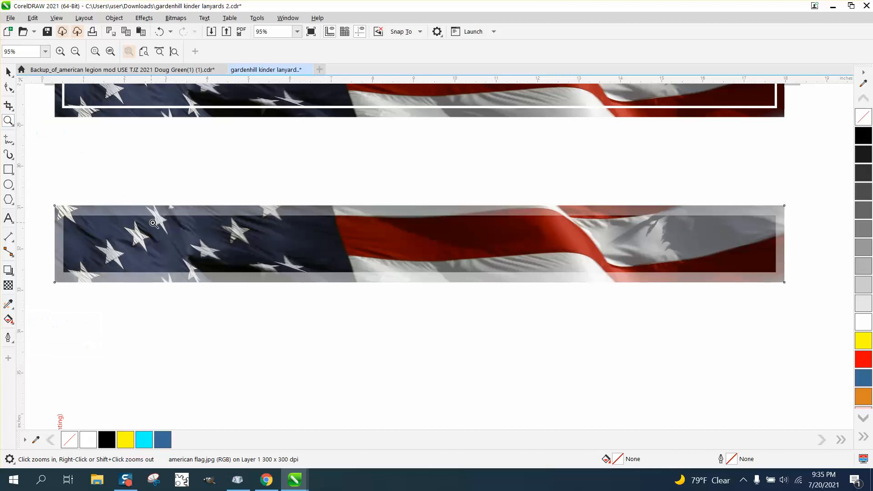
left_click(8, 72)
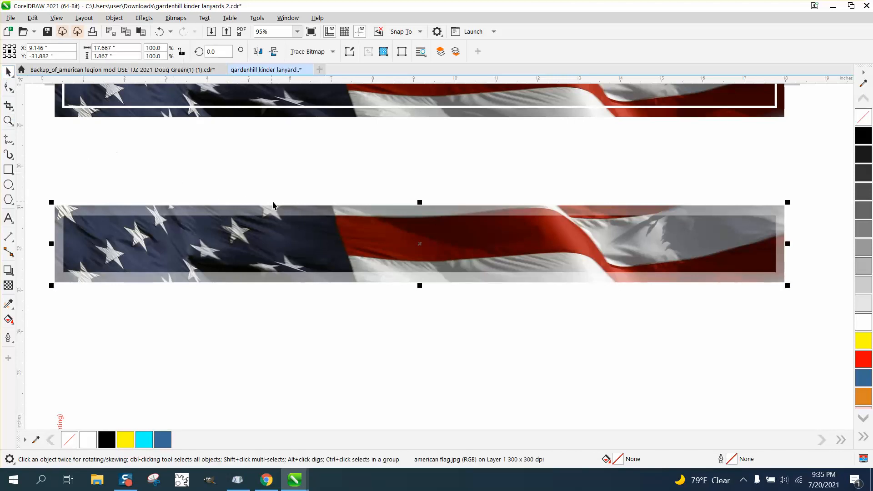
Step: Undo and redo the bitmap conversion and the center strip's move to compare the separate and merged versions
left_click(160, 31)
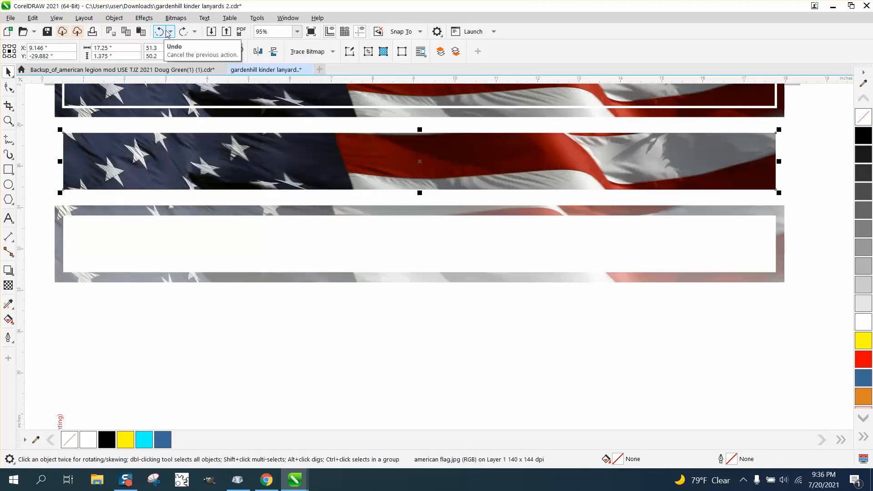
left_click(182, 32)
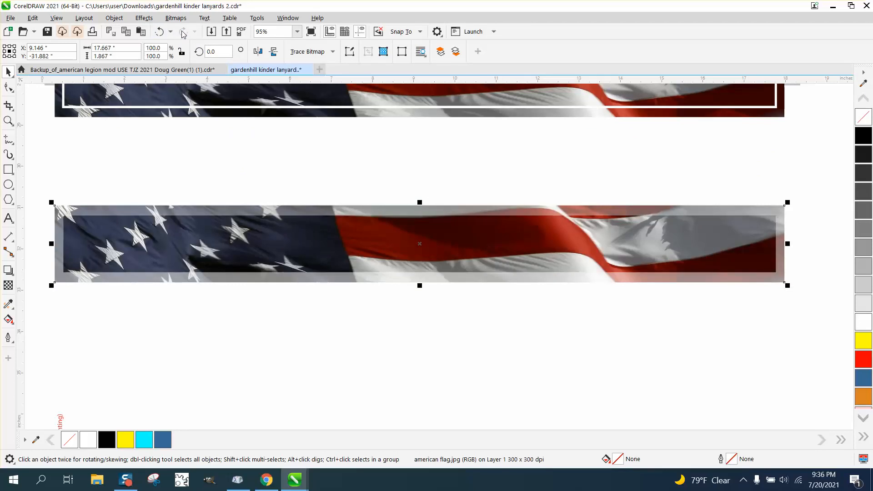
left_click(425, 245)
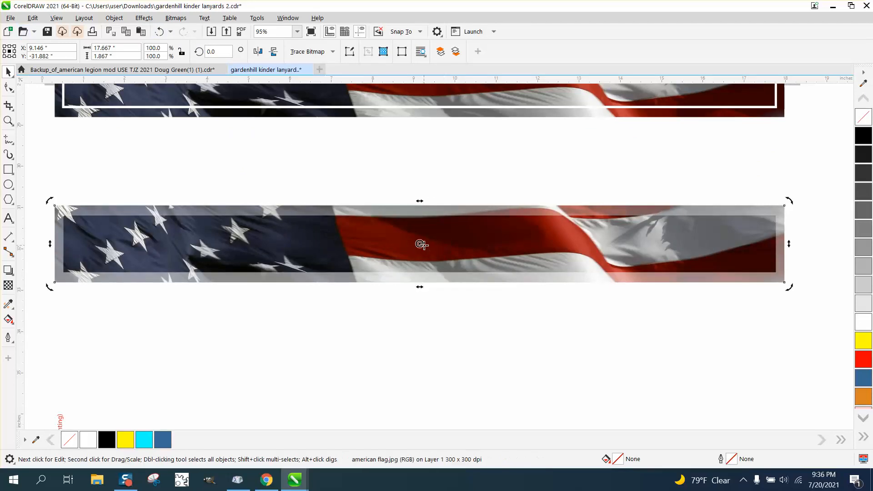
Step: Move the merged flag strip 2 inches down as a test and check whether the grouping commands apply to it
key("Down")
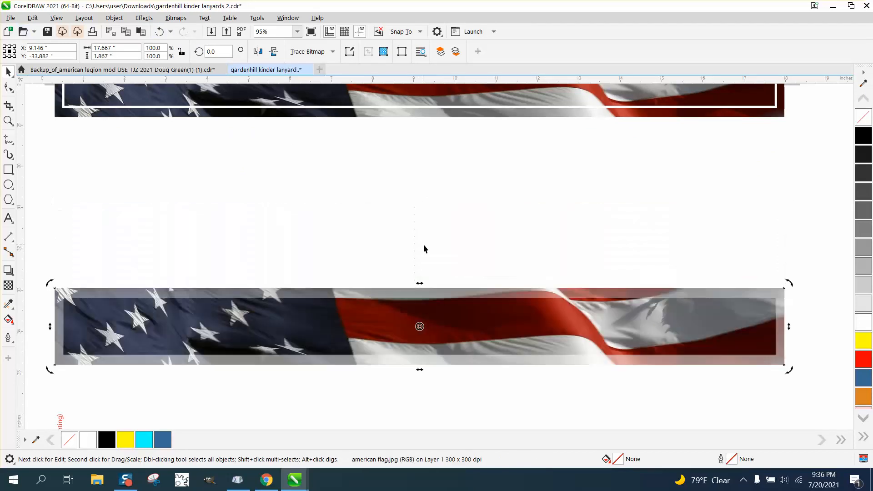
left_click(159, 32)
left_click(271, 136)
left_click(419, 283)
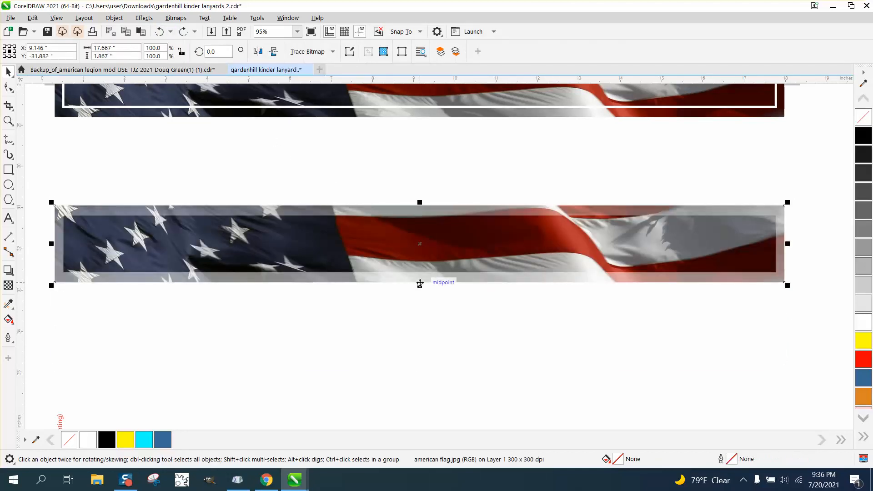
key("Down")
left_click(114, 18)
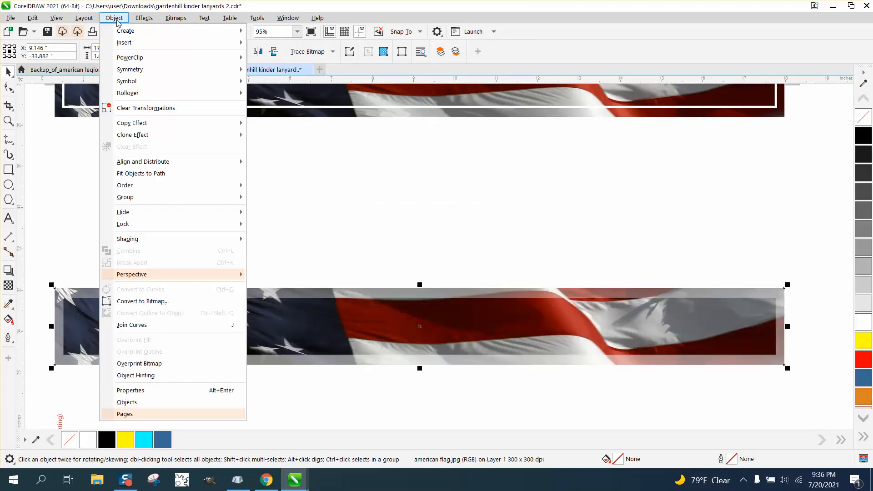
mouse_move(144, 198)
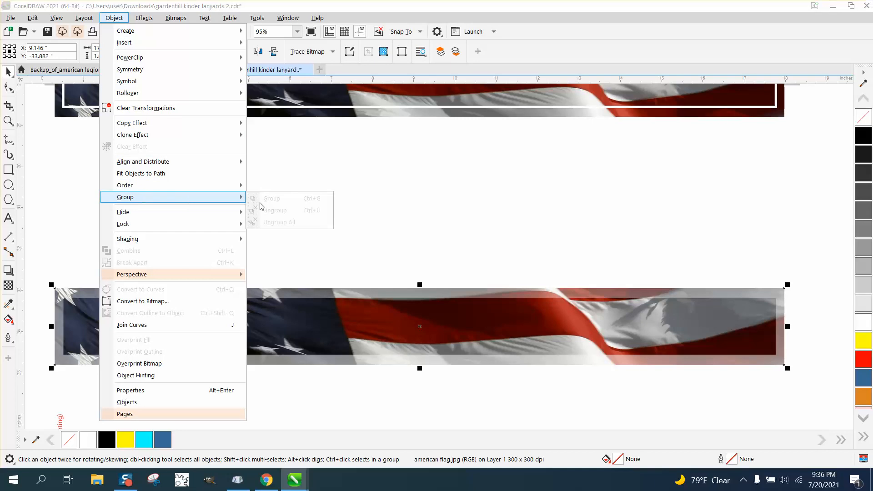
left_click(252, 143)
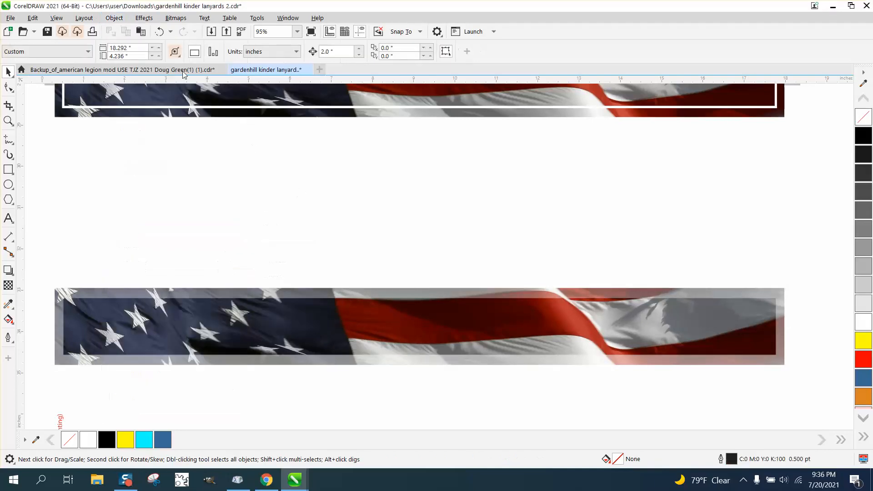
Step: Undo the merged strip's move, the bitmap conversion and the placement of the center strip in the border
left_click(161, 30)
left_click(161, 30)
left_click(162, 30)
Step: Move the full-strength center strip 4 inches down, placing it below the hollow faded border
left_click(347, 216)
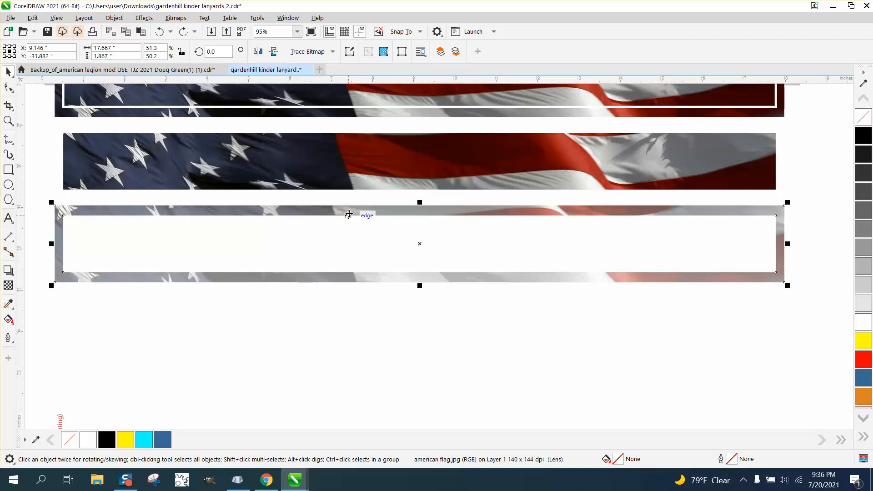
left_click(354, 183)
key("ctrl+shift+z")
key("ctrl+shift+z")
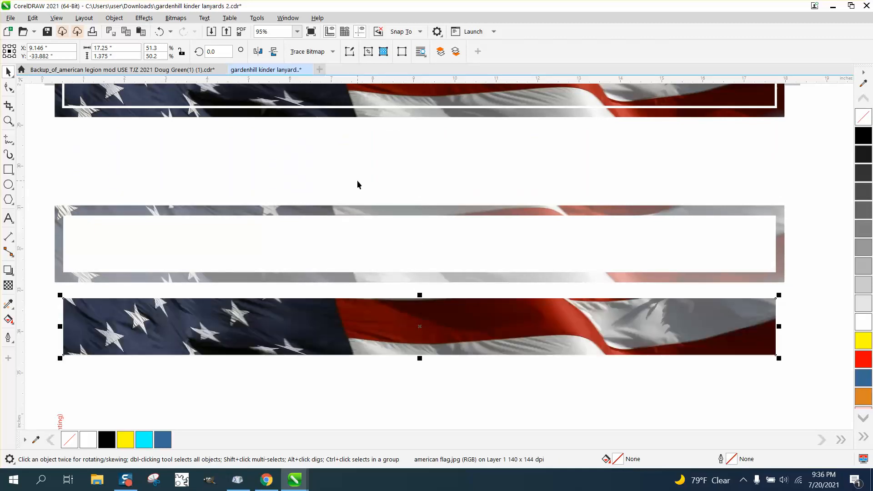
Step: Apply a Gaussian Blur with a 5.0-pixel radius to the faded border and move it 2 inches down around the center strip
left_click(359, 214)
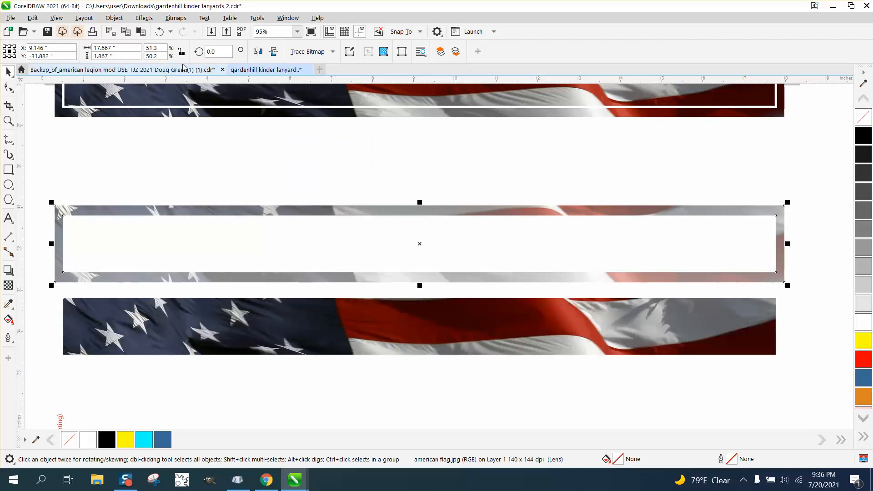
left_click(145, 18)
mouse_move(157, 81)
left_click(256, 106)
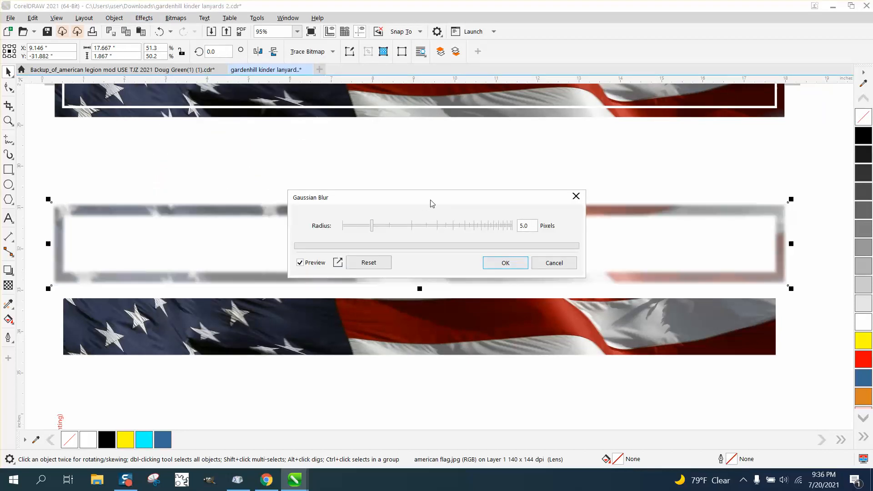
left_click(505, 263)
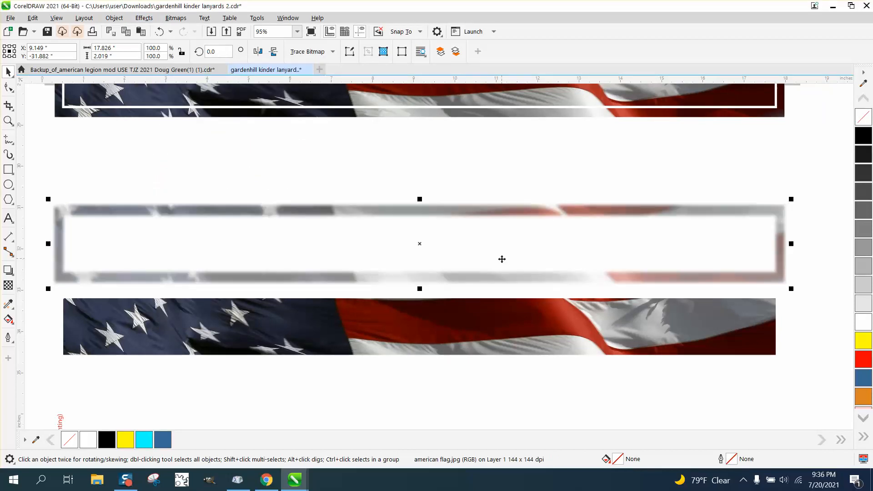
key("shift+Down")
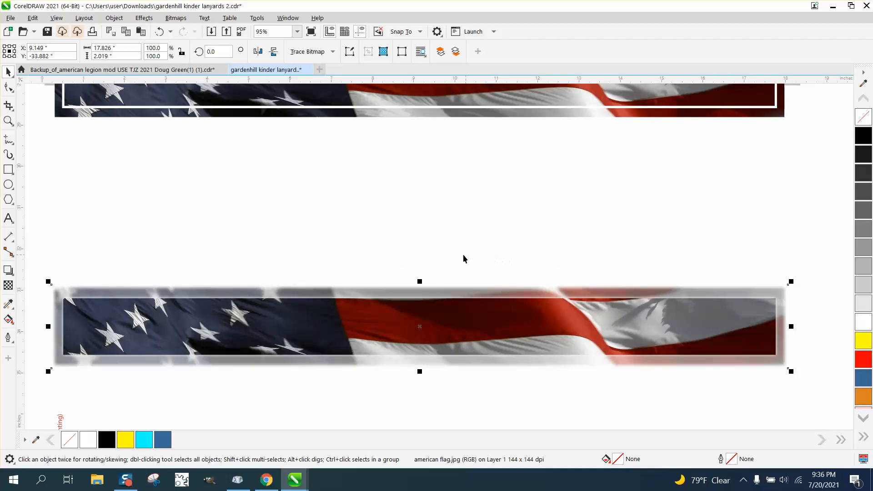
Step: Convert the blurred border and the center strip together into one 300 dpi bitmap
scroll(90, 248, "down", 1)
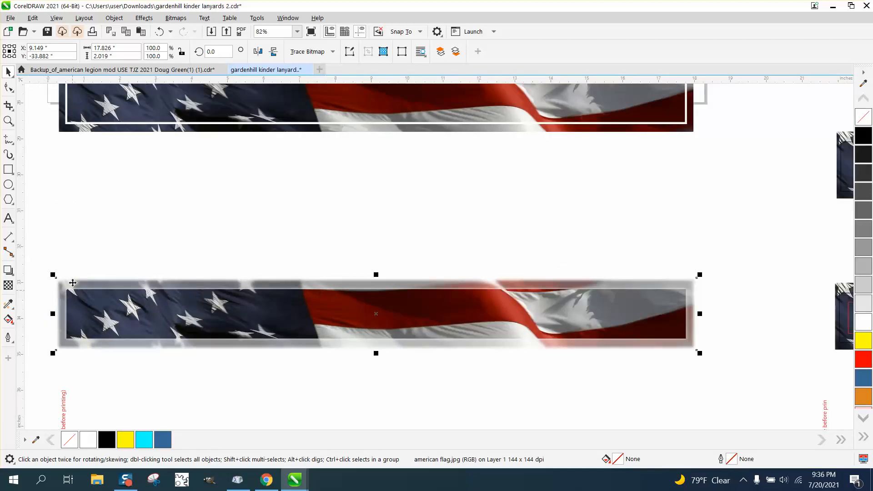
left_click(8, 121)
left_click_drag(65, 289, 127, 307)
scroll(119, 281, "down", 12)
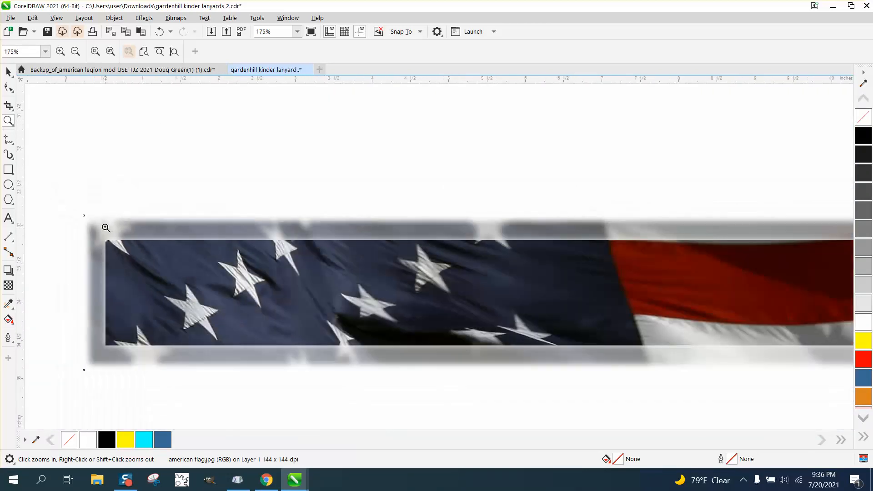
left_click(8, 72)
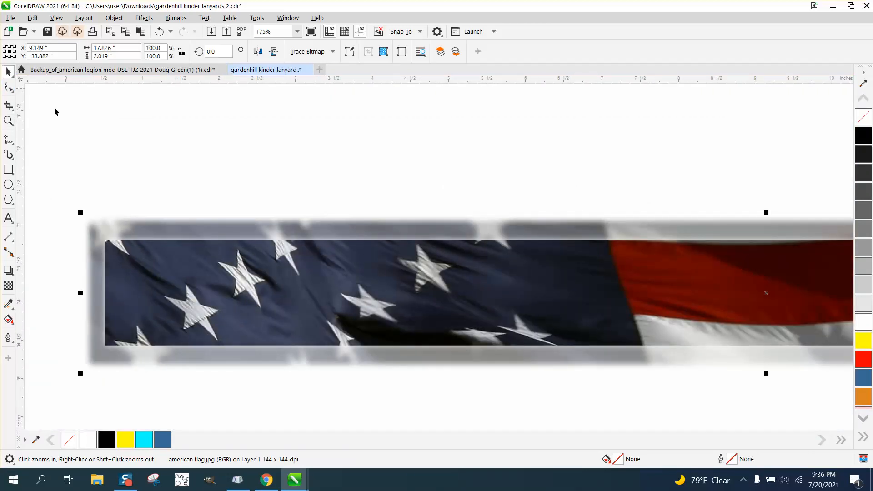
scroll(79, 128, "down", 1)
left_click_drag(63, 176, 806, 331)
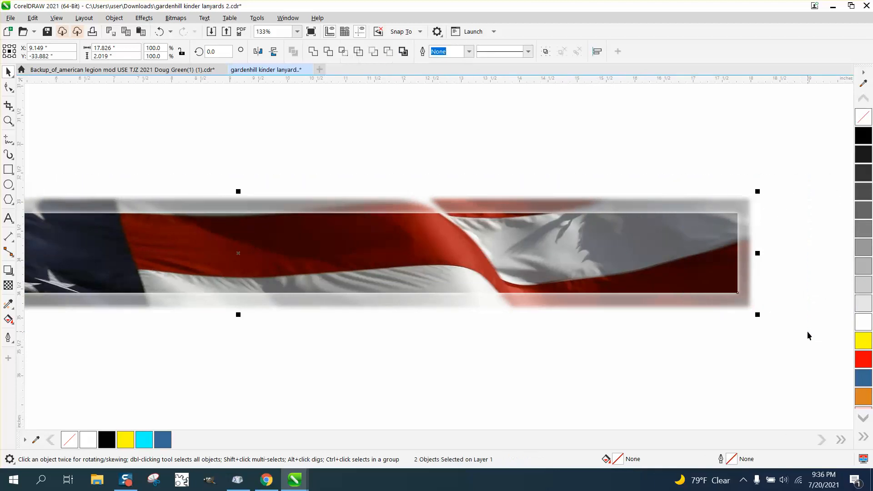
left_click(175, 18)
left_click(204, 31)
left_click(449, 295)
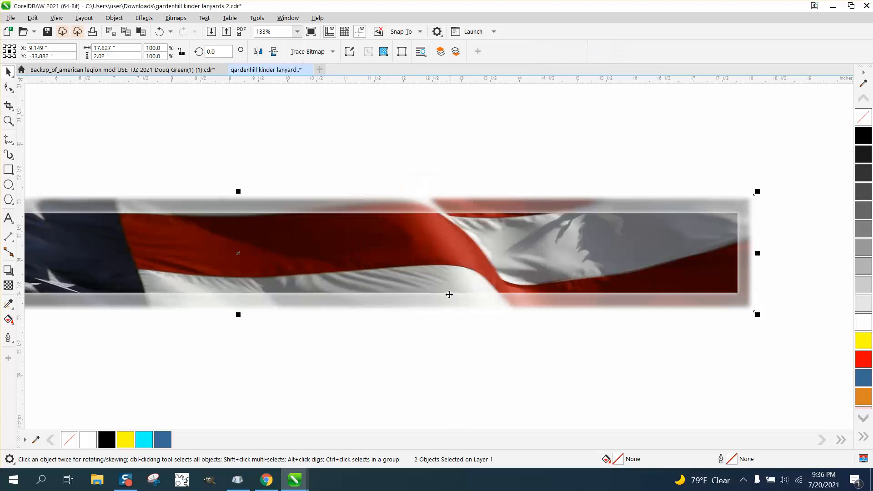
scroll(430, 174, "down", 1)
scroll(414, 277, "down", 1)
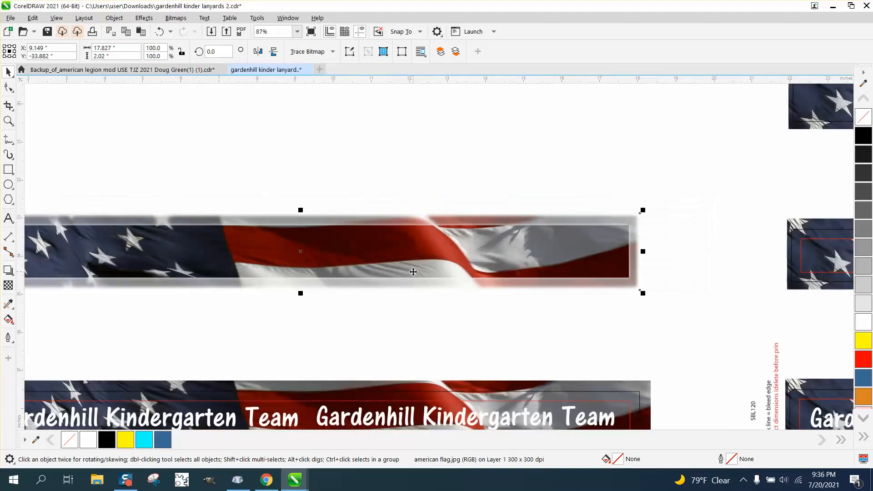
Step: Pull the thin black outline off the plain flag strip, delete it, and move the strip into the gap above the blurred-border strip
scroll(412, 272, "down", 1)
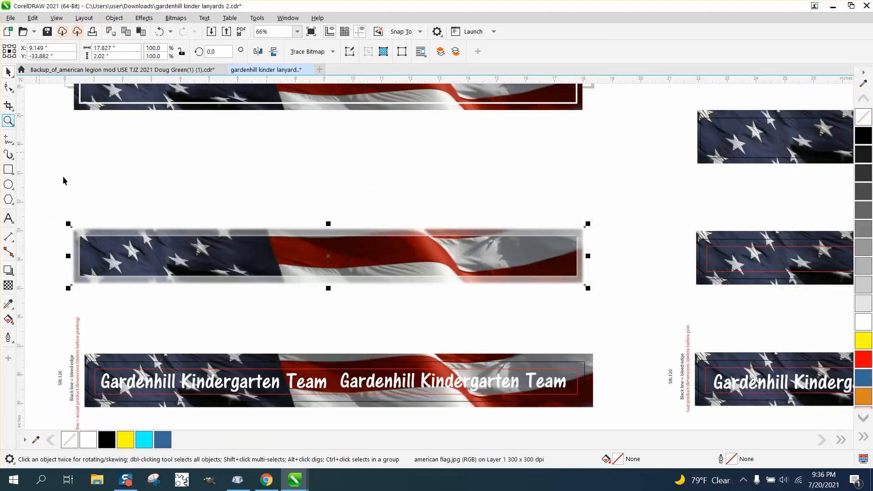
key("F6")
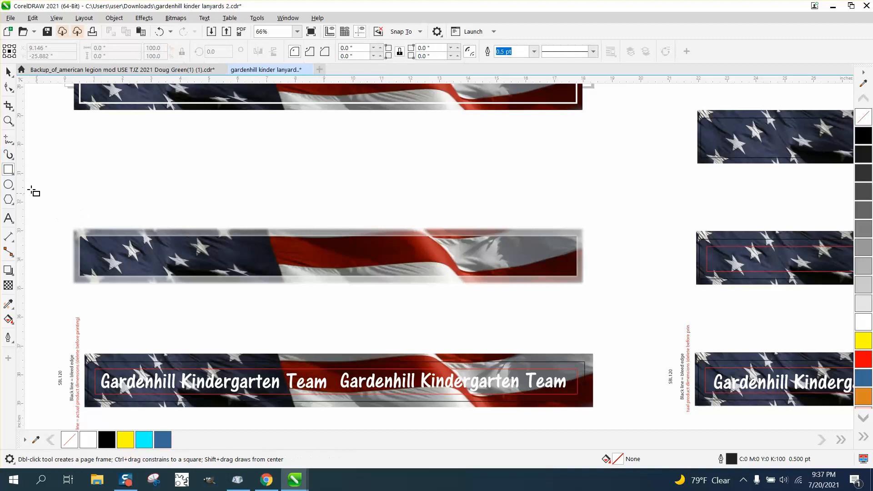
left_click(8, 122)
left_click_drag(91, 252, 632, 279)
scroll(445, 243, "down", 3)
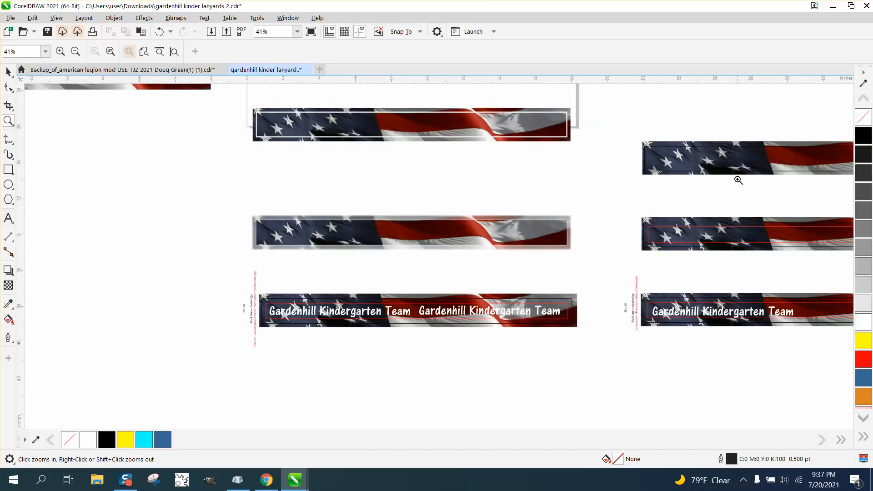
left_click(8, 72)
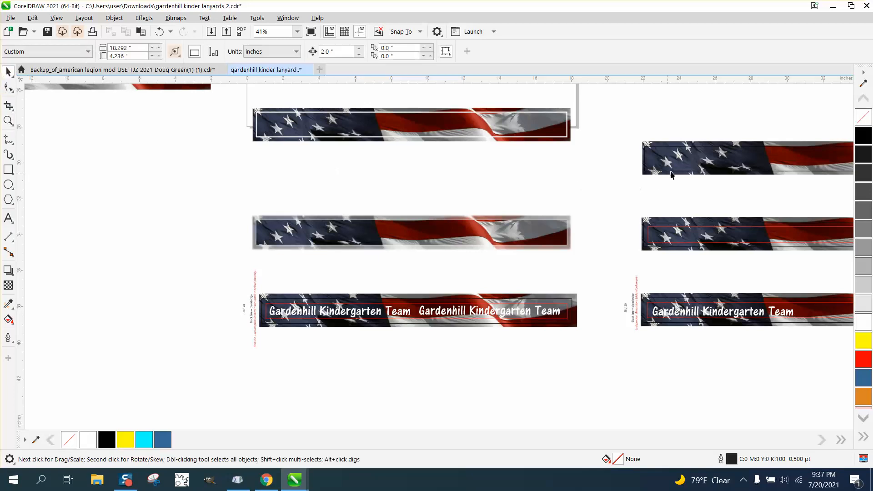
left_click_drag(376, 181, 233, 178)
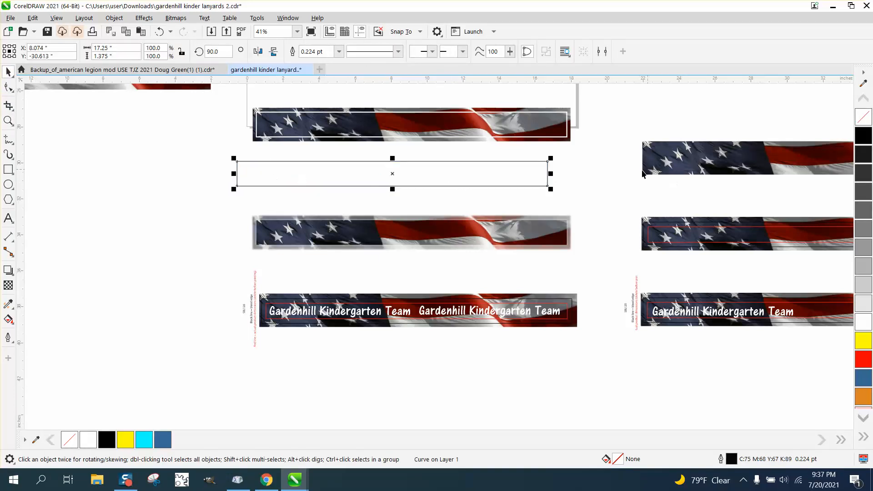
key("XF86Calculator")
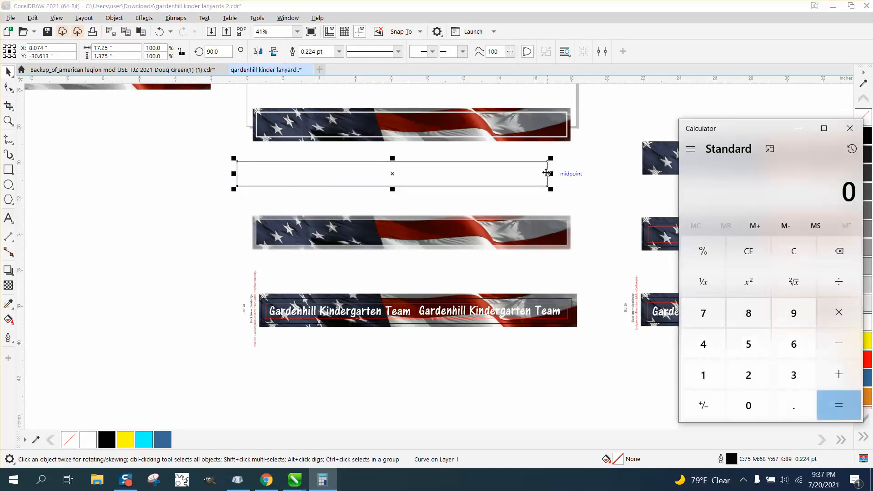
left_click(850, 128)
key("Delete")
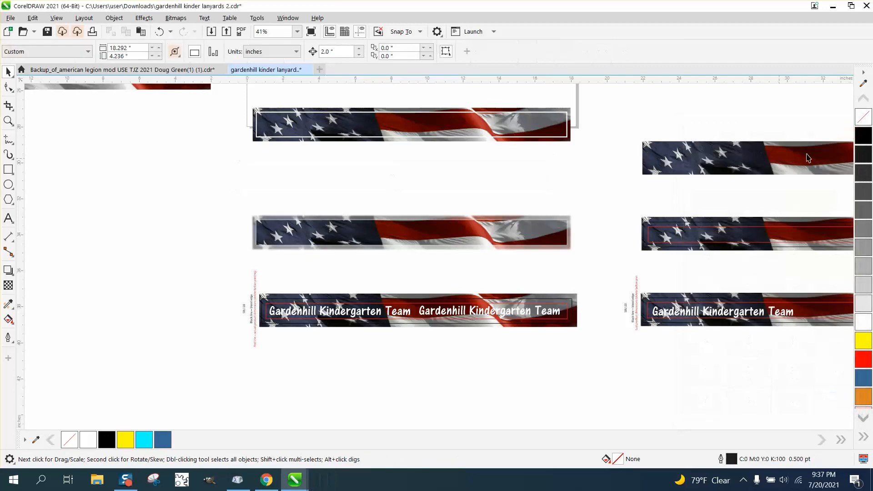
left_click_drag(789, 156, 391, 174)
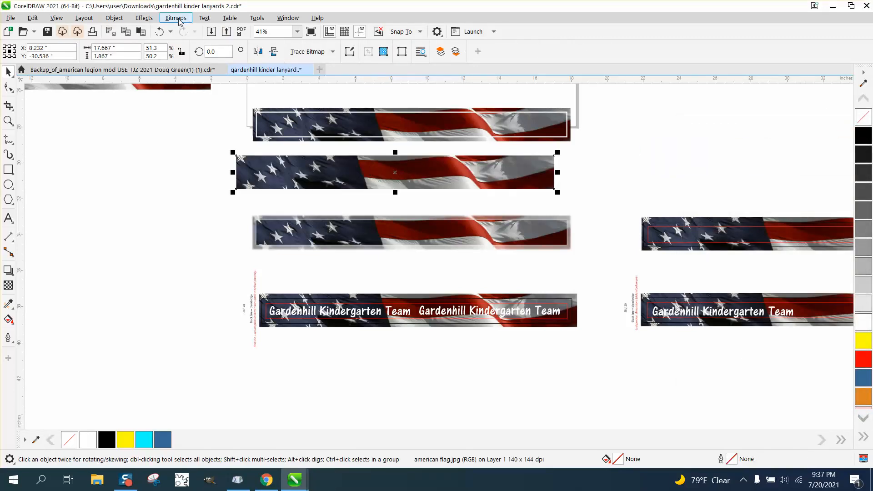
Step: Apply a white rectangular Vignette with offset 97 and fade 36 to the plain flag strip and compare it with the blurred-border strip
left_click(143, 18)
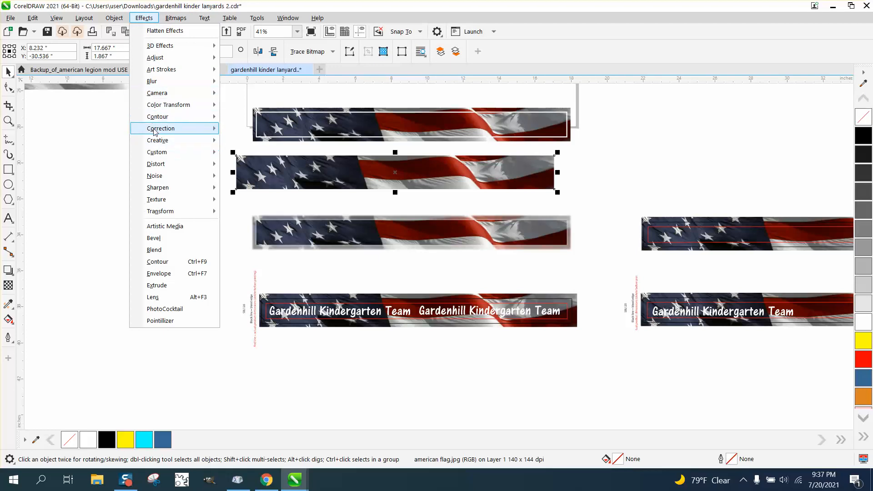
mouse_move(156, 140)
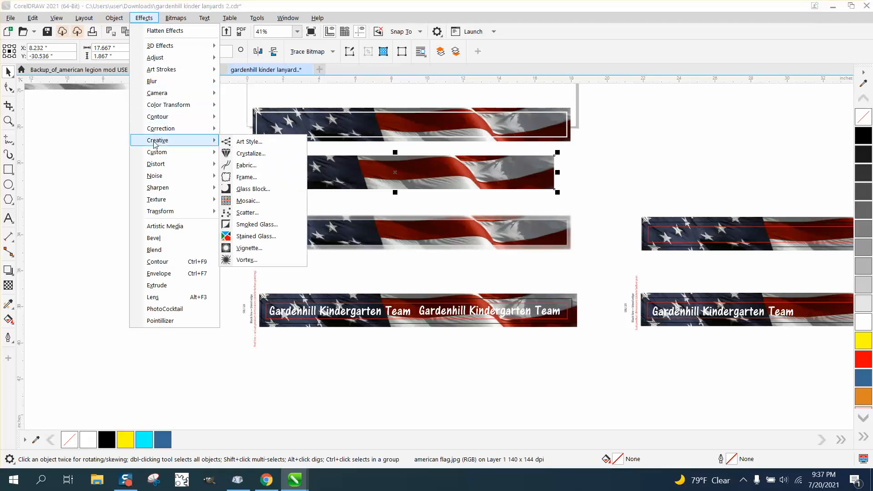
left_click(249, 248)
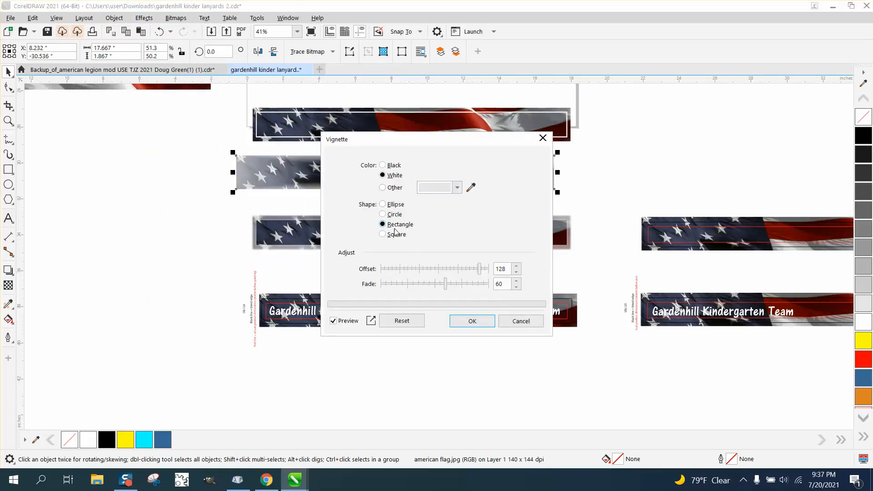
left_click_drag(434, 142, 669, 139)
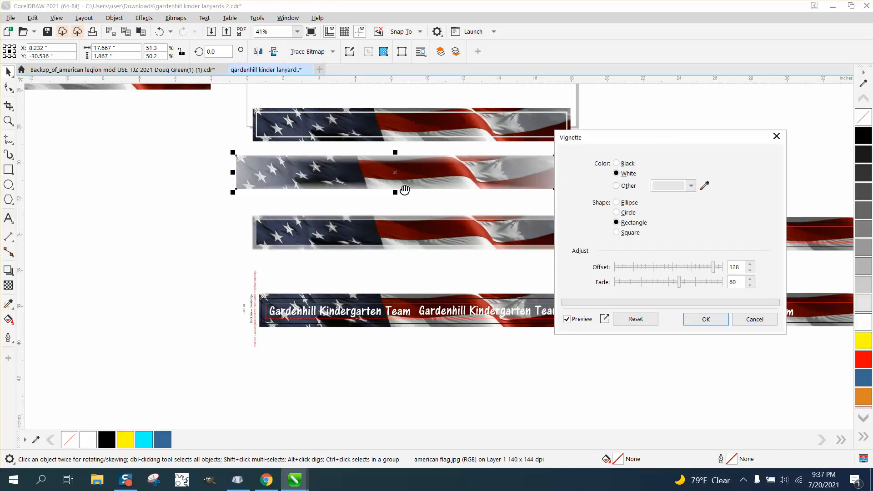
left_click_drag(680, 287, 655, 289)
left_click_drag(714, 266, 690, 268)
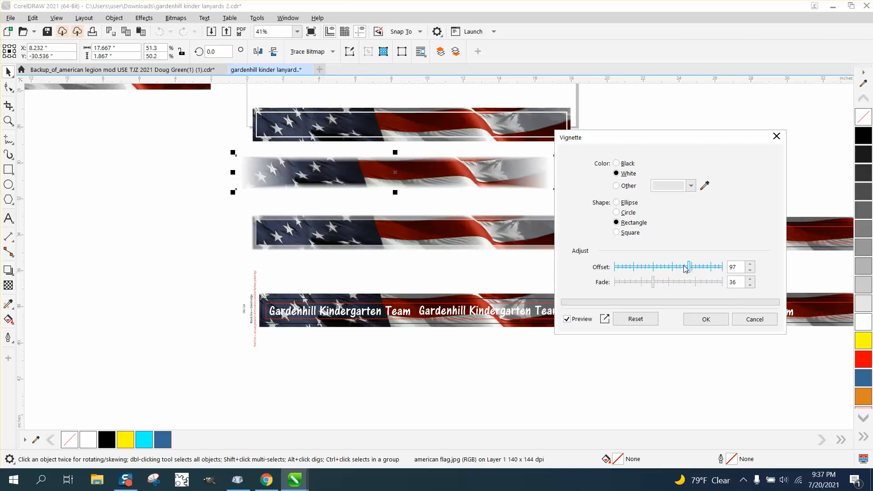
left_click(706, 319)
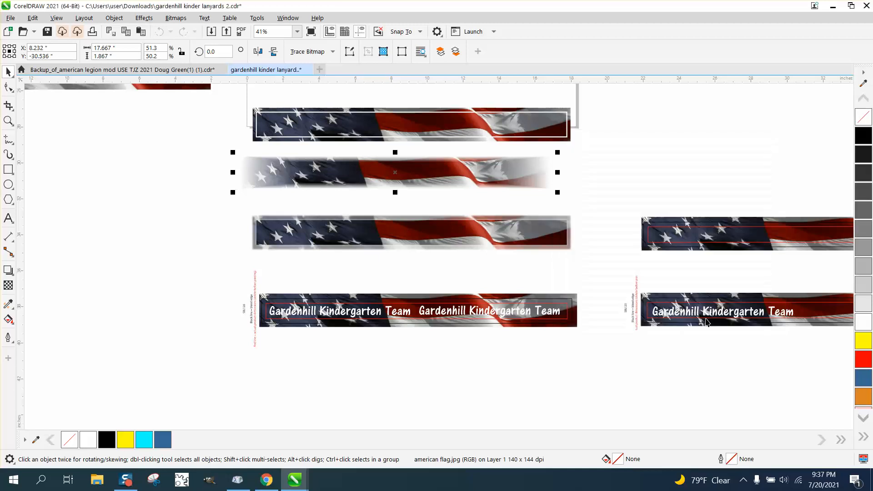
left_click(8, 121)
left_click_drag(232, 155, 605, 272)
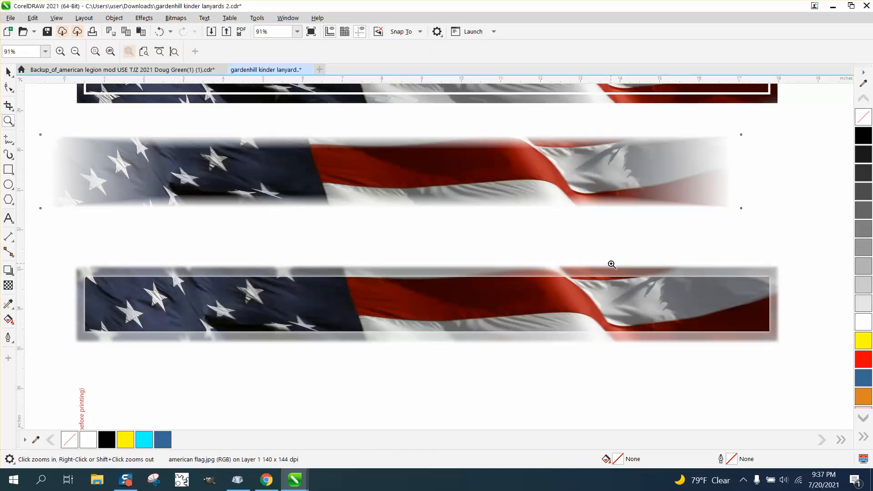